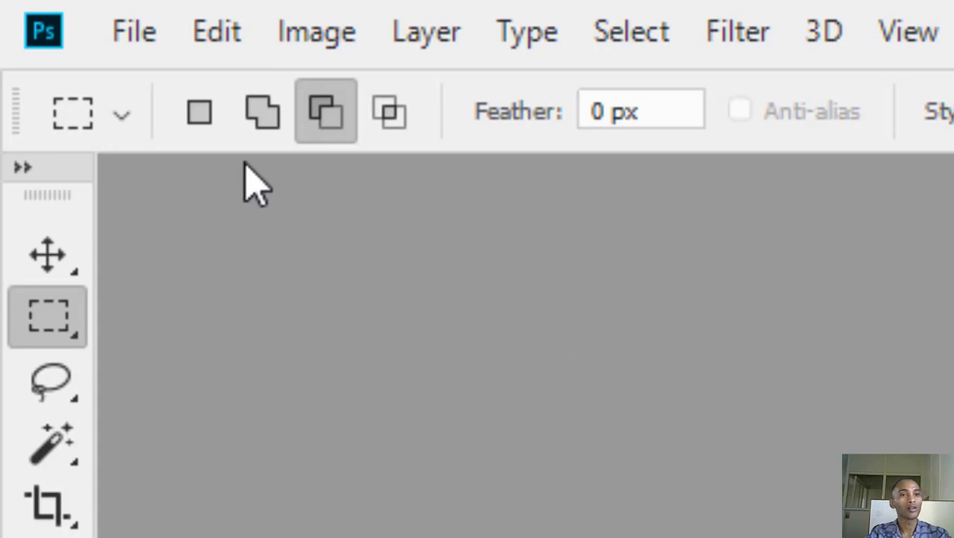
Step: Start a new document from the recent 1280 x 720 px, 300 ppi custom preset and go through its width, height and resolution
left_click(153, 43)
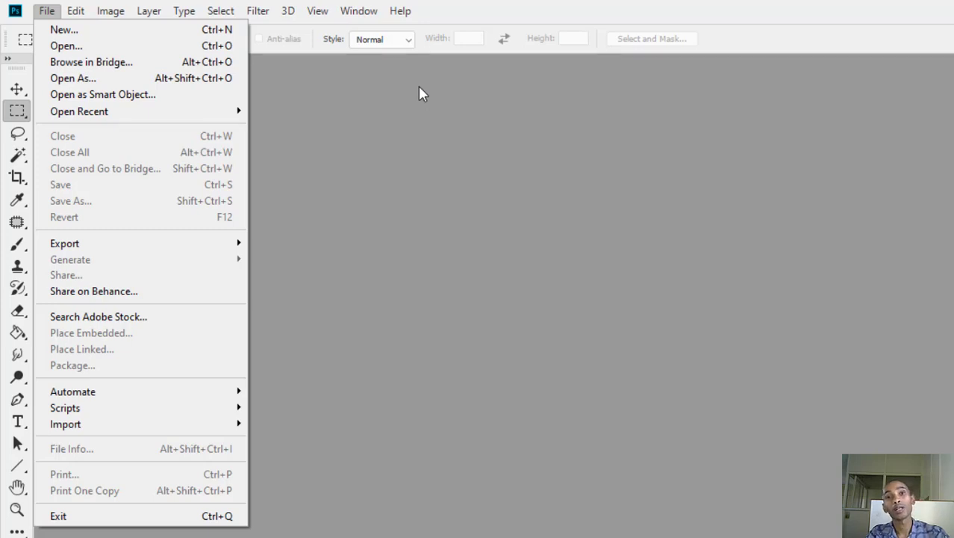
left_click(149, 33)
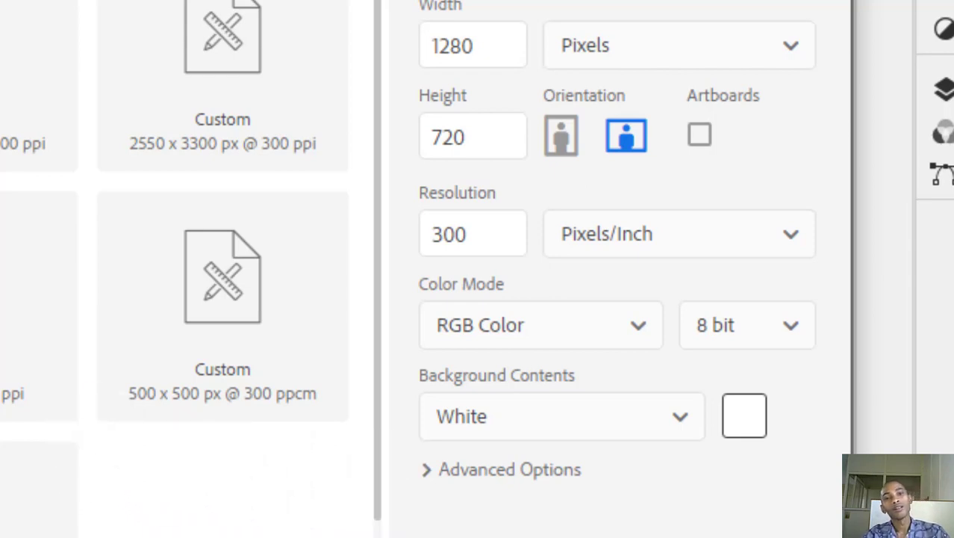
left_click(7, 112)
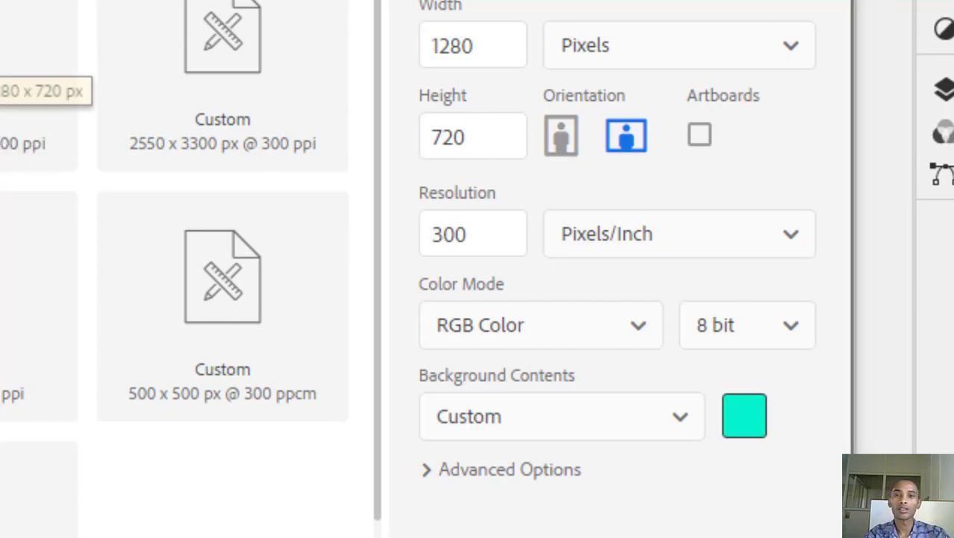
left_click_drag(482, 47, 380, 47)
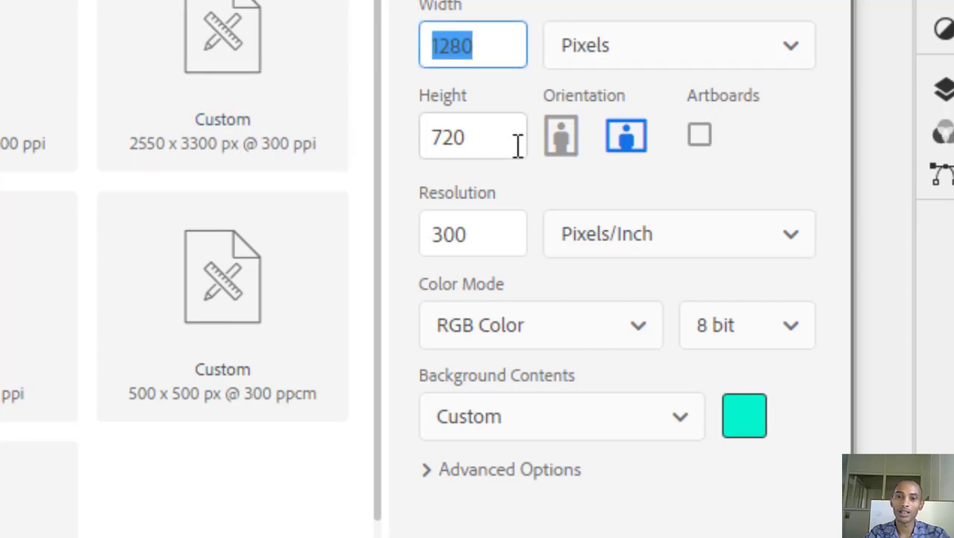
left_click_drag(518, 145, 357, 140)
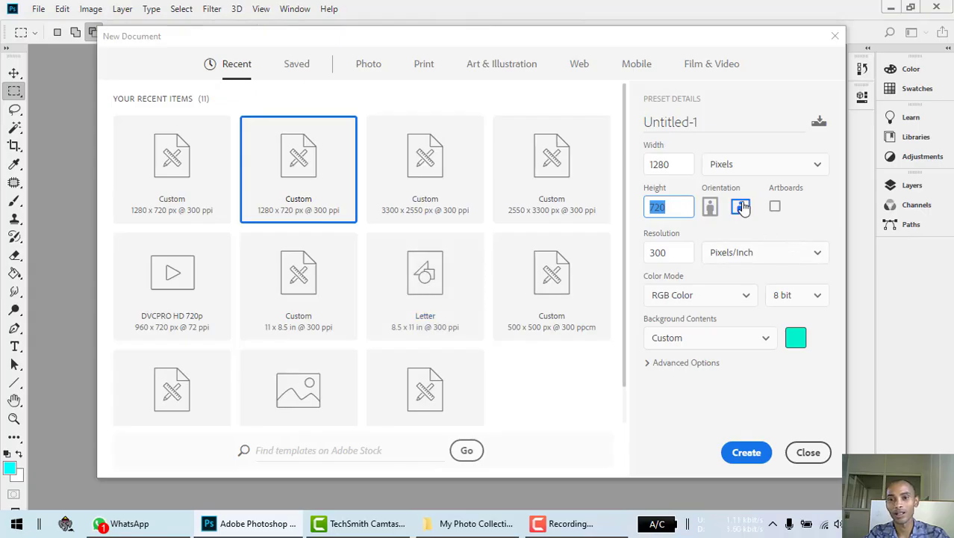
left_click_drag(683, 256, 537, 260)
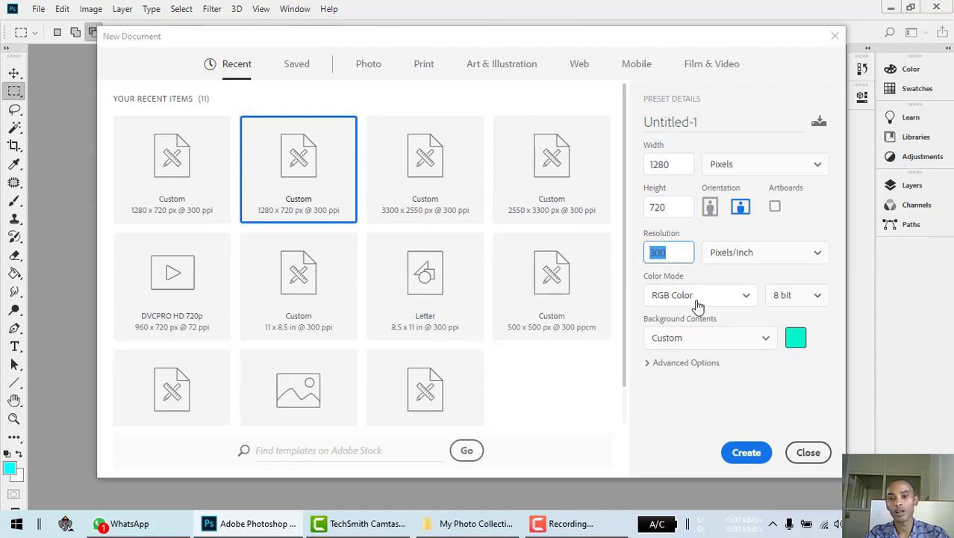
Step: Set the new document's background color to white (ffffff) and create the document
left_click(792, 342)
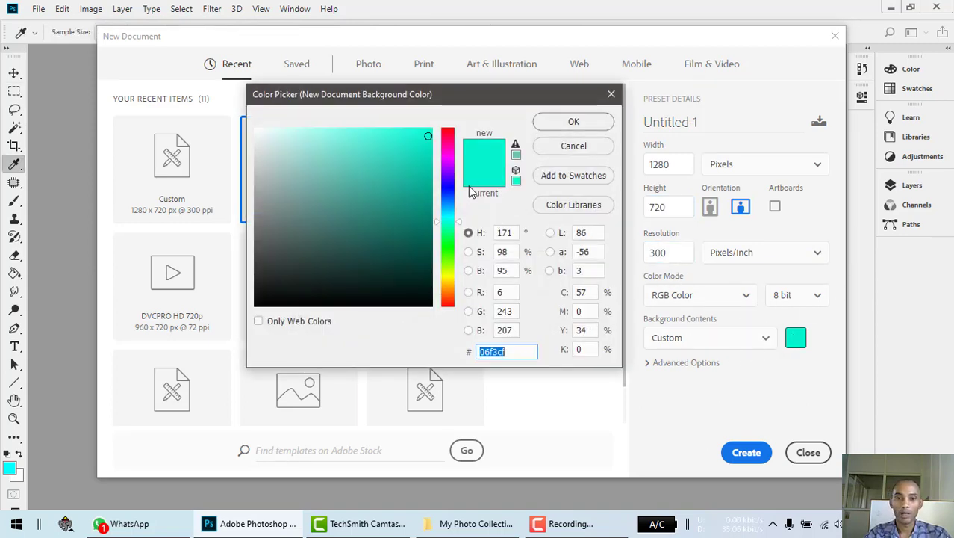
left_click_drag(374, 140, 256, 129)
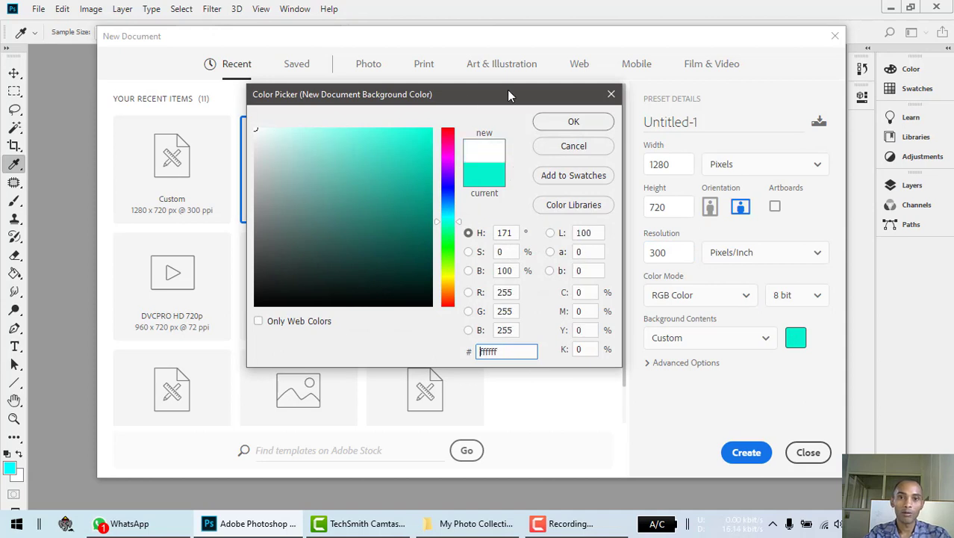
left_click(573, 121)
left_click(747, 453)
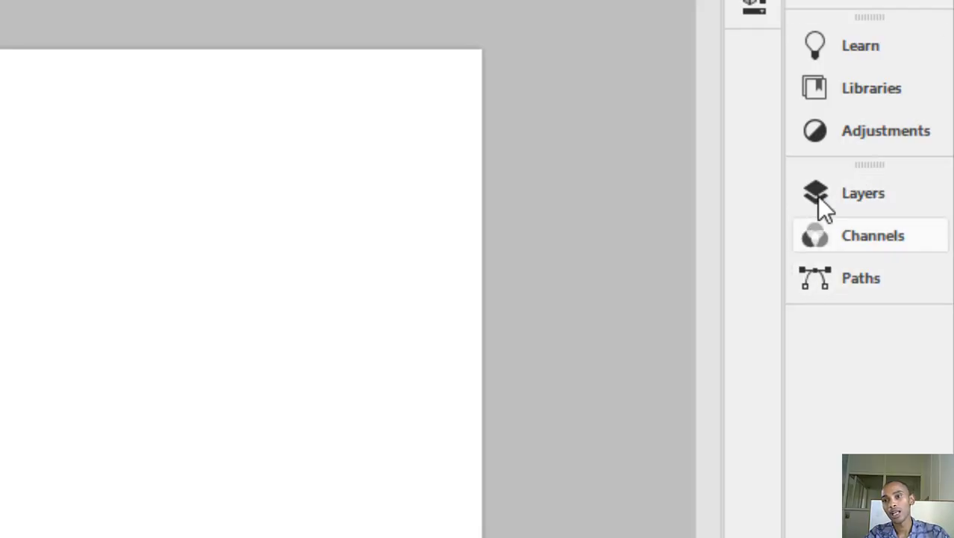
Step: Detach the Layers panel from the dock and close it
left_click_drag(842, 193, 562, 301)
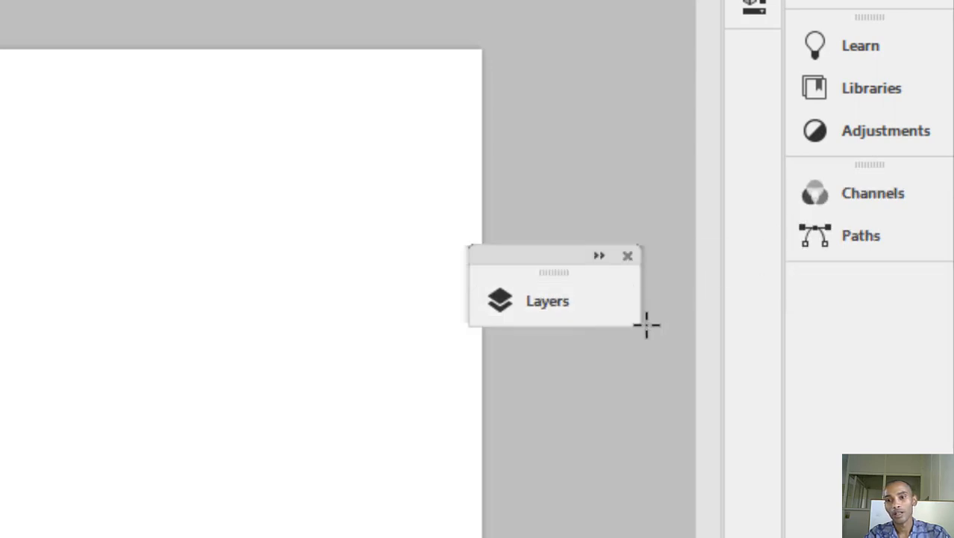
left_click(627, 256)
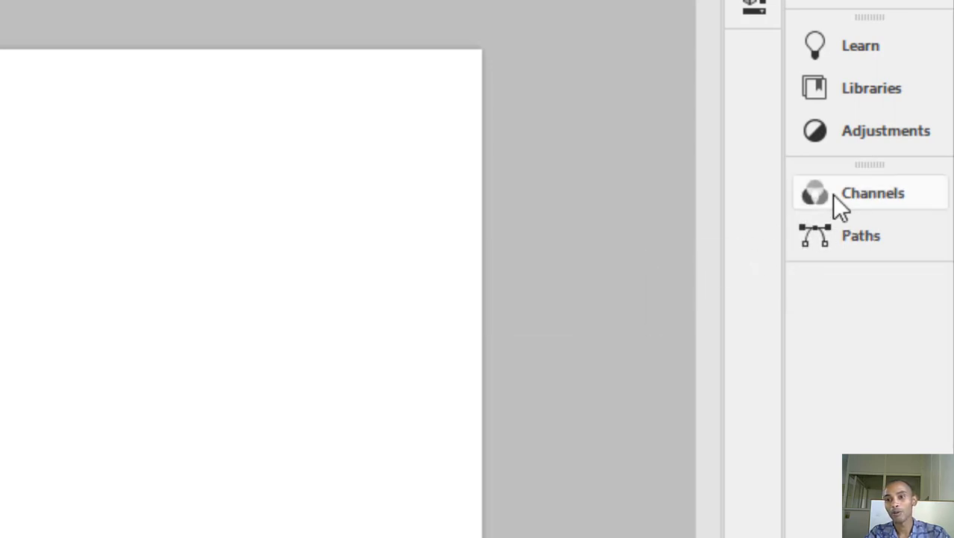
Step: Bring the Layers panel back into the workspace and expand it
left_click(515, 3)
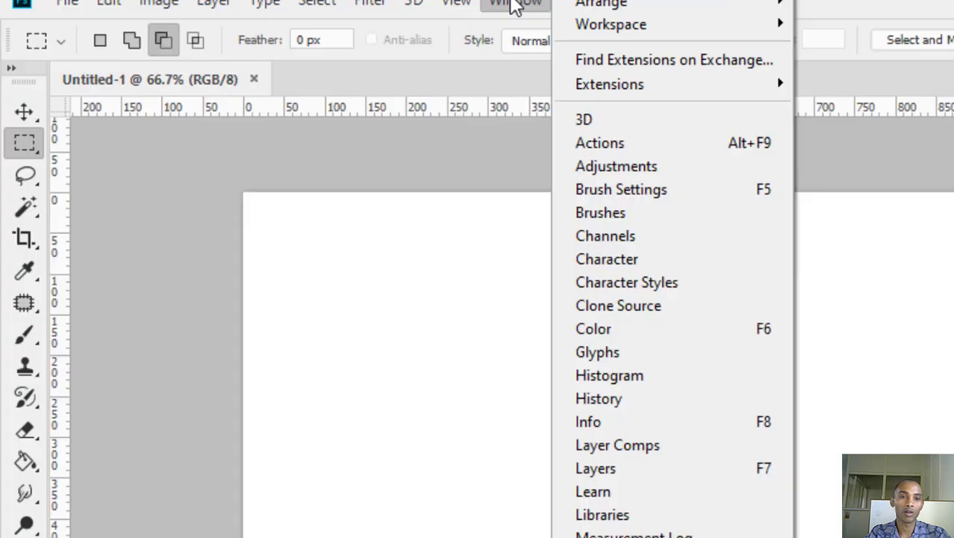
left_click(493, 451)
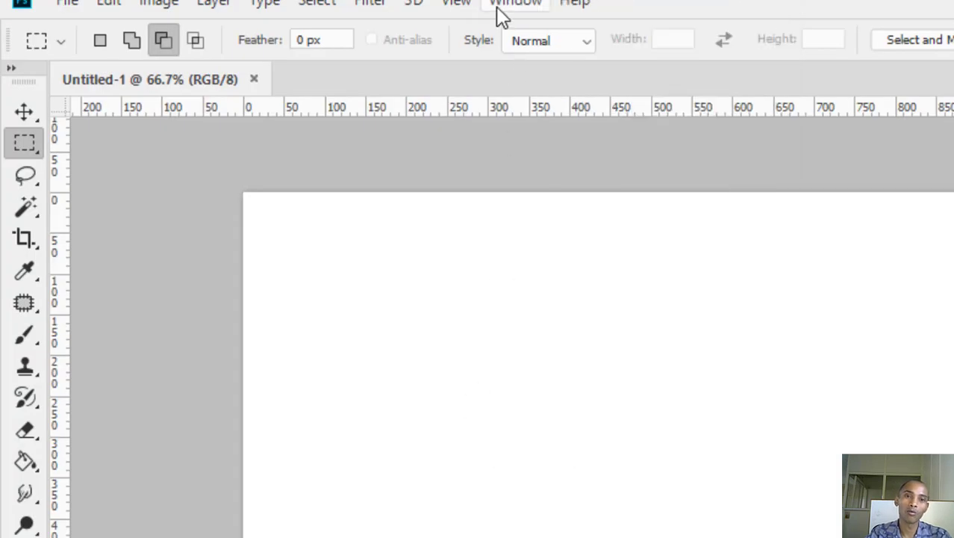
left_click(498, 9)
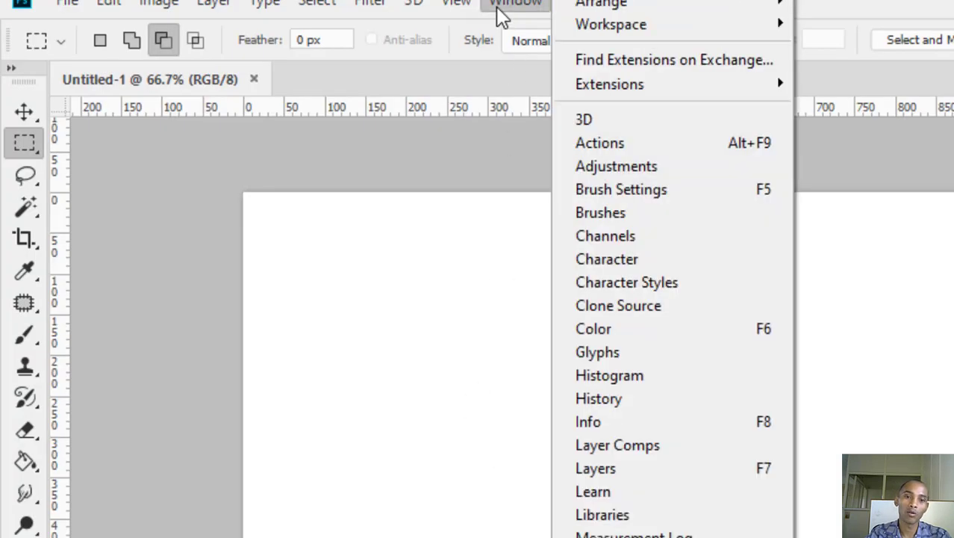
left_click(674, 469)
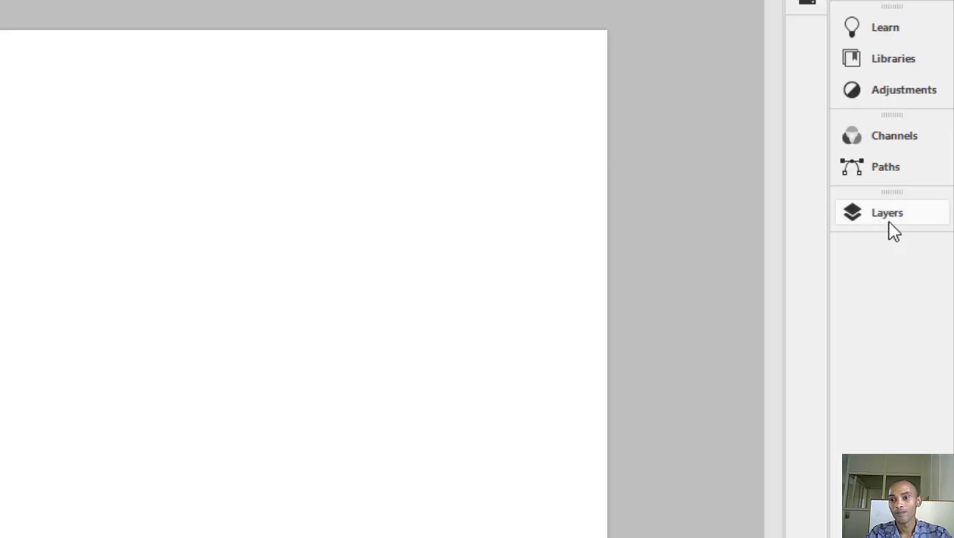
left_click(888, 218)
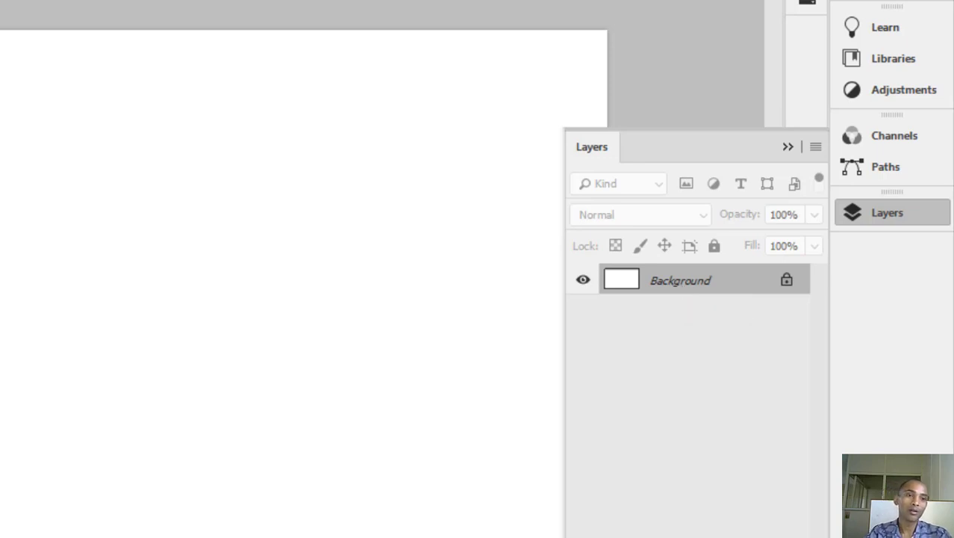
Step: Select roughly the upper half of the canvas with the Rectangular Marquee Tool, starting near its upper-left corner
scroll(299, 283, "left", 1)
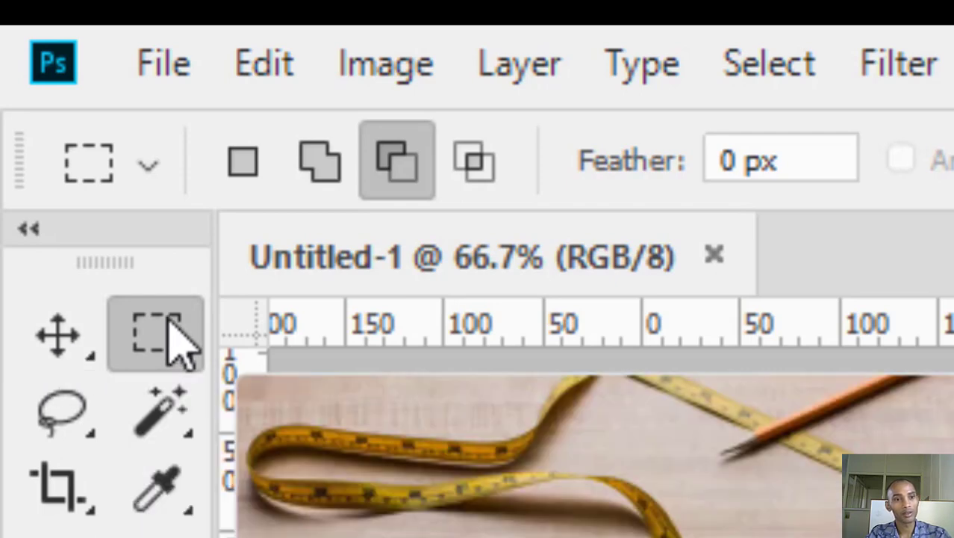
right_click(176, 337)
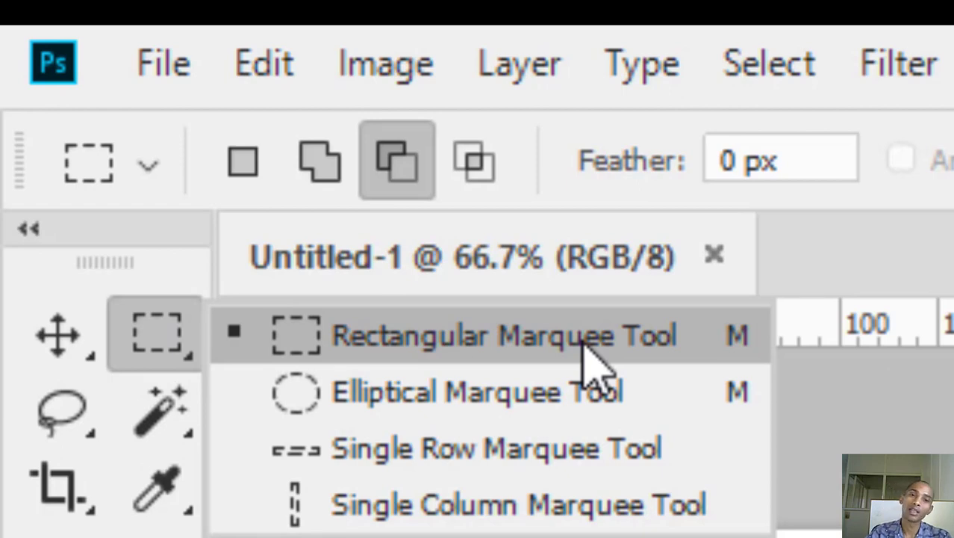
left_click(590, 351)
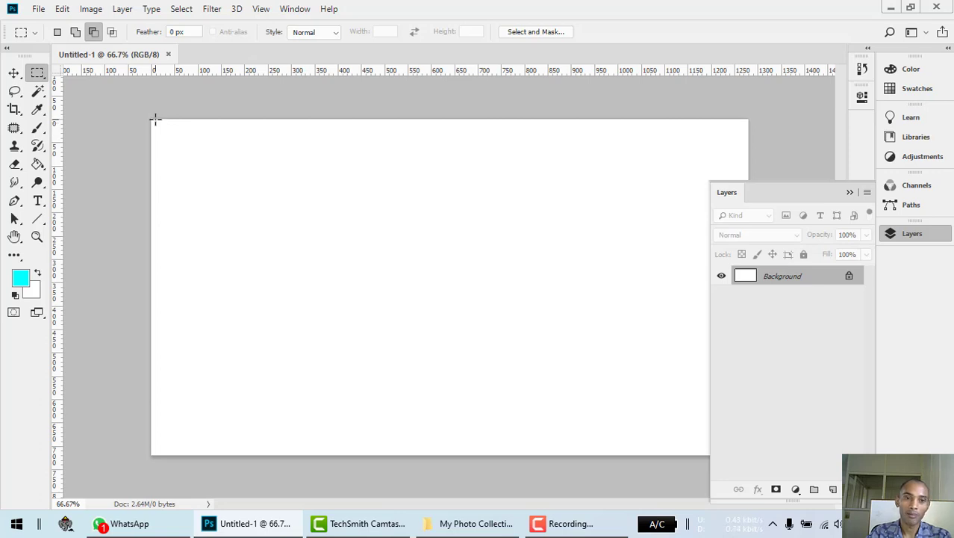
left_click_drag(174, 129, 752, 300)
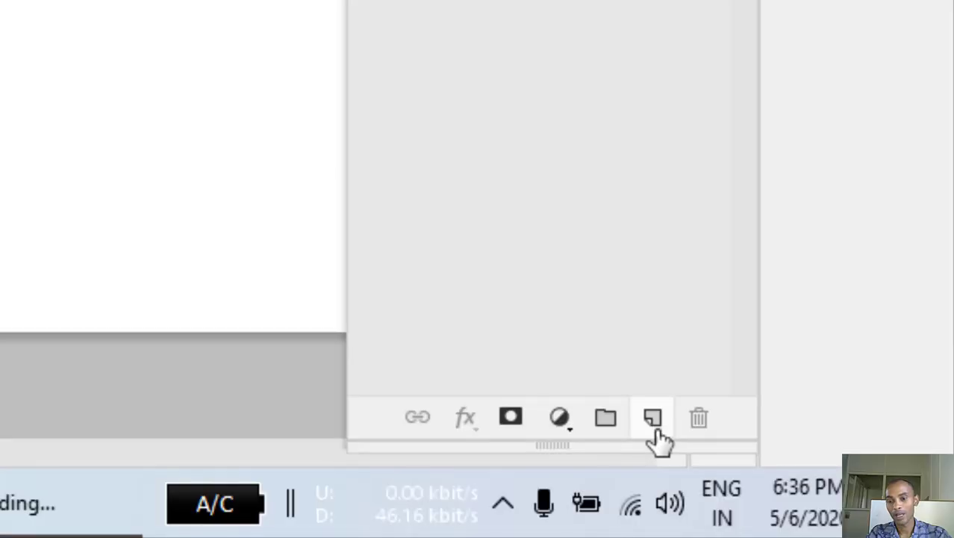
Step: Undock the Layers panel so its lower controls are easier to reach, and add a new empty layer
left_click_drag(384, 184, 414, 1)
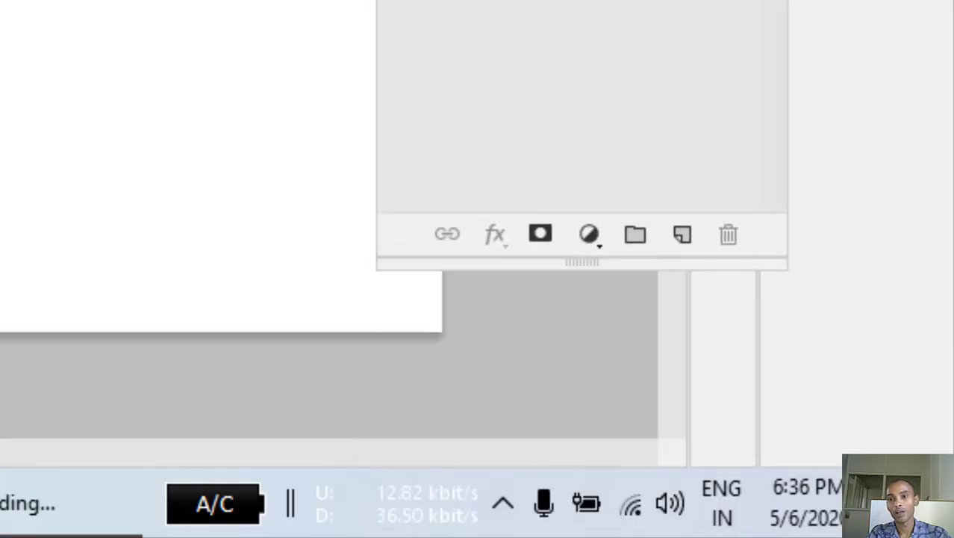
left_click(681, 242)
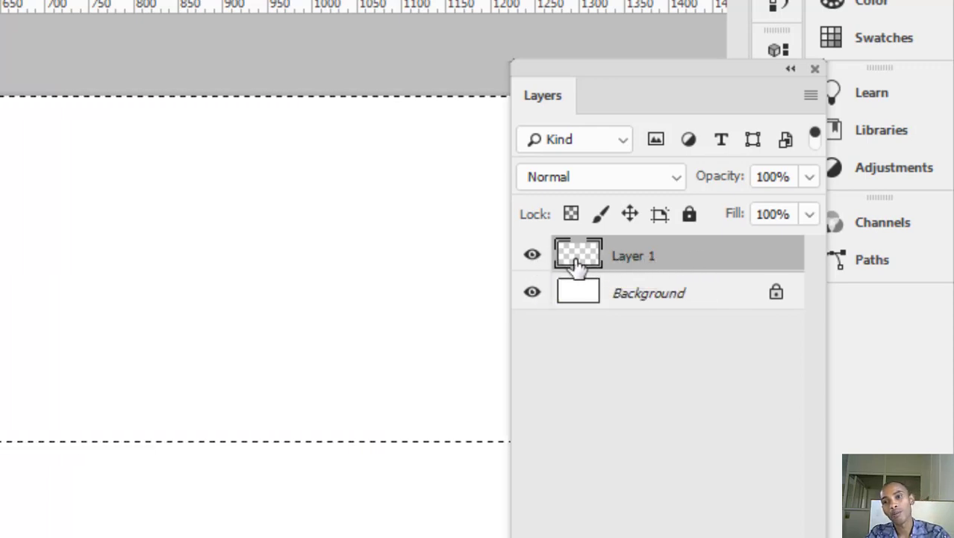
Step: Switch the visibility of the empty Layer 1 off and on to check its effect on the canvas
left_click(531, 258)
left_click(531, 257)
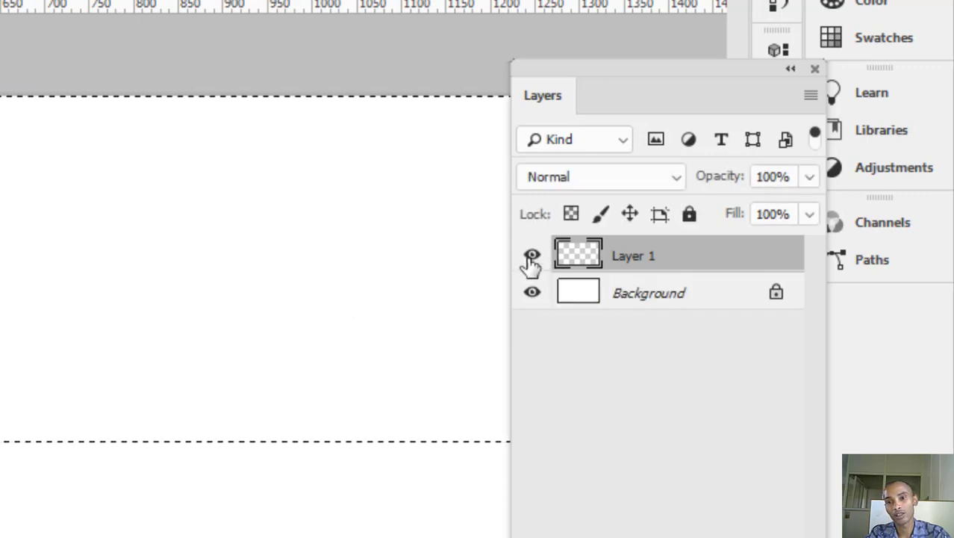
left_click(531, 258)
left_click(531, 258)
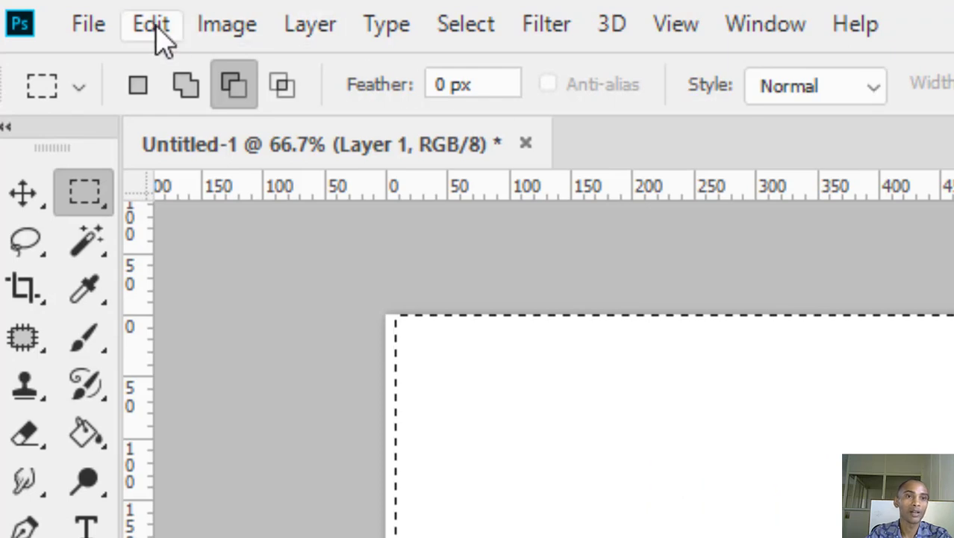
Step: Fill the selection on Layer 1 with a bright green custom color (hue 110) in Normal mode at 100% opacity
left_click(158, 34)
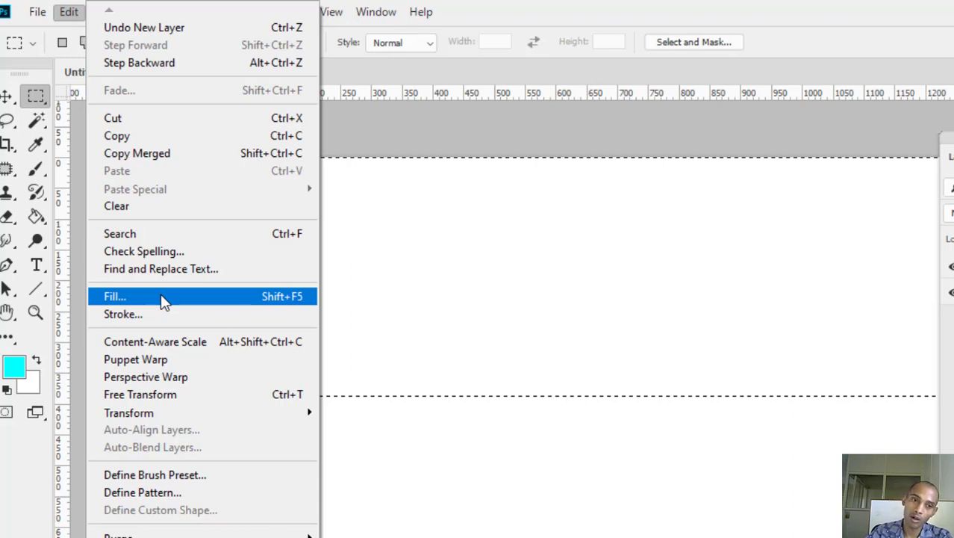
left_click(161, 297)
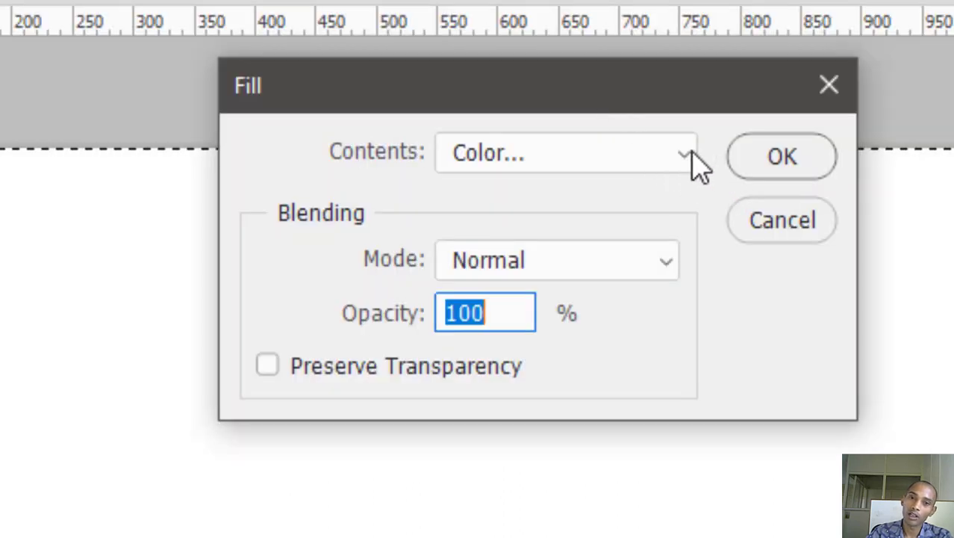
left_click(656, 163)
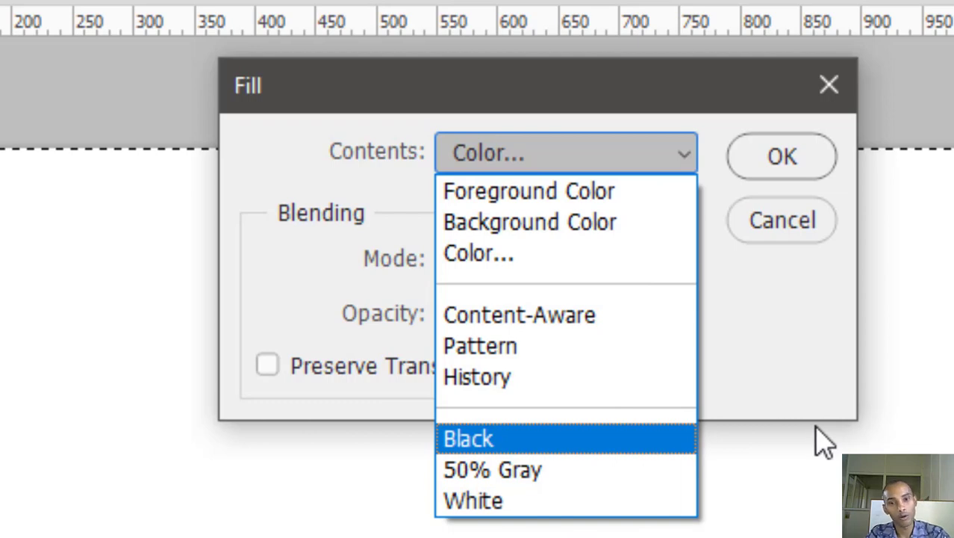
left_click(478, 258)
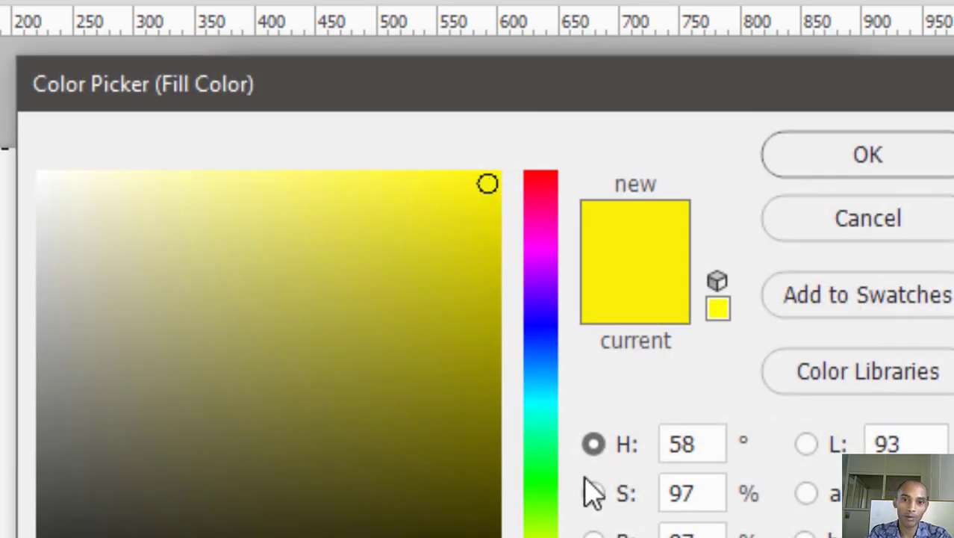
left_click_drag(542, 522, 543, 492)
left_click(493, 196)
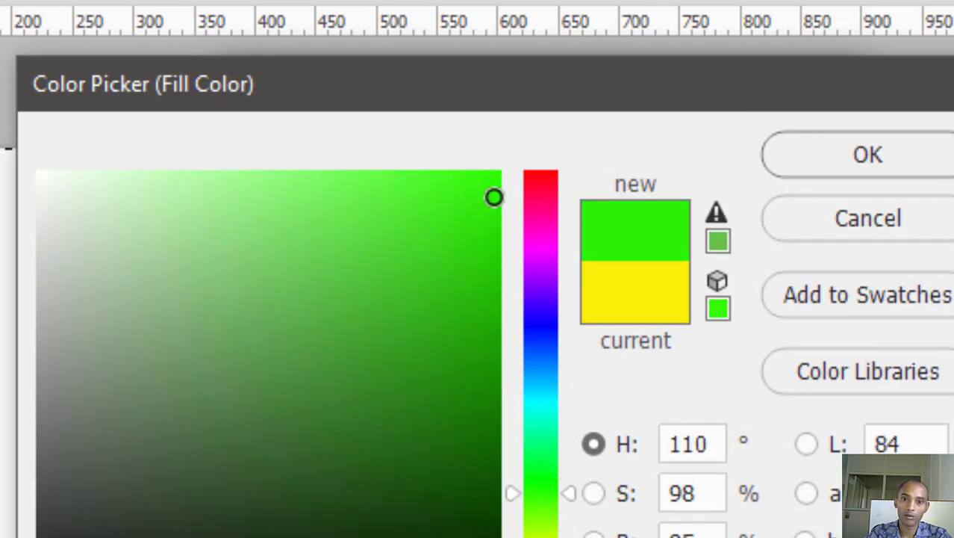
left_click_drag(494, 197, 494, 177)
left_click(837, 168)
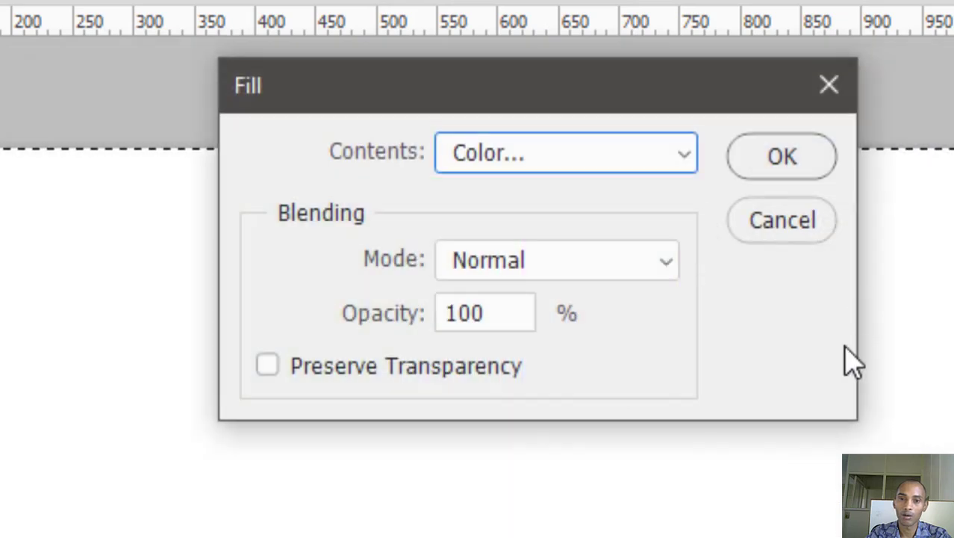
left_click(772, 170)
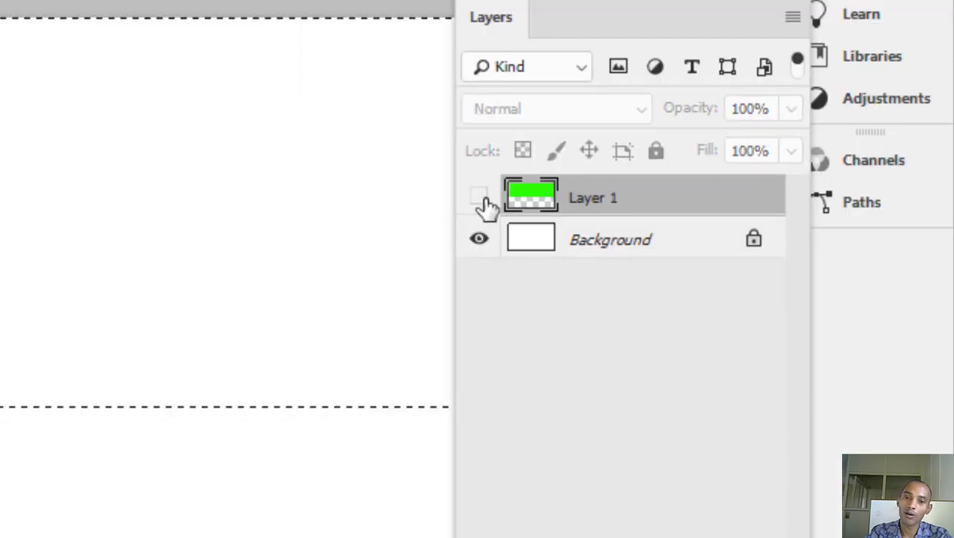
Step: Toggle Layer 1's visibility to compare the canvas with and without the green fill, leaving the layer shown
left_click(481, 199)
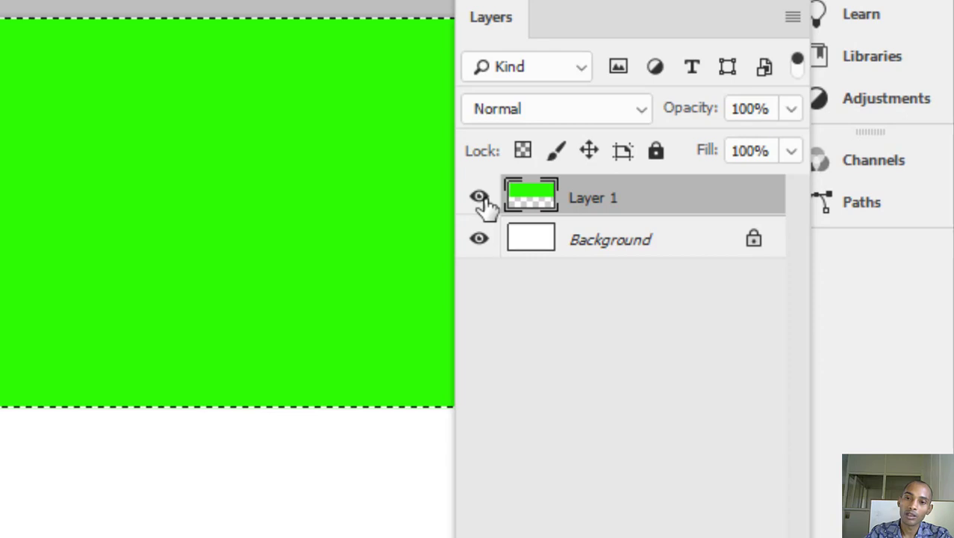
left_click(480, 198)
left_click(480, 198)
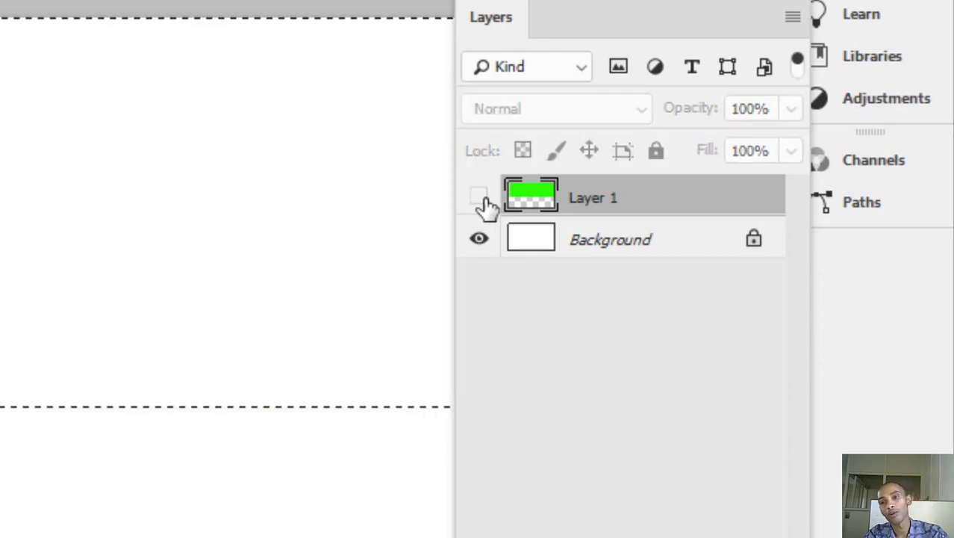
left_click(480, 199)
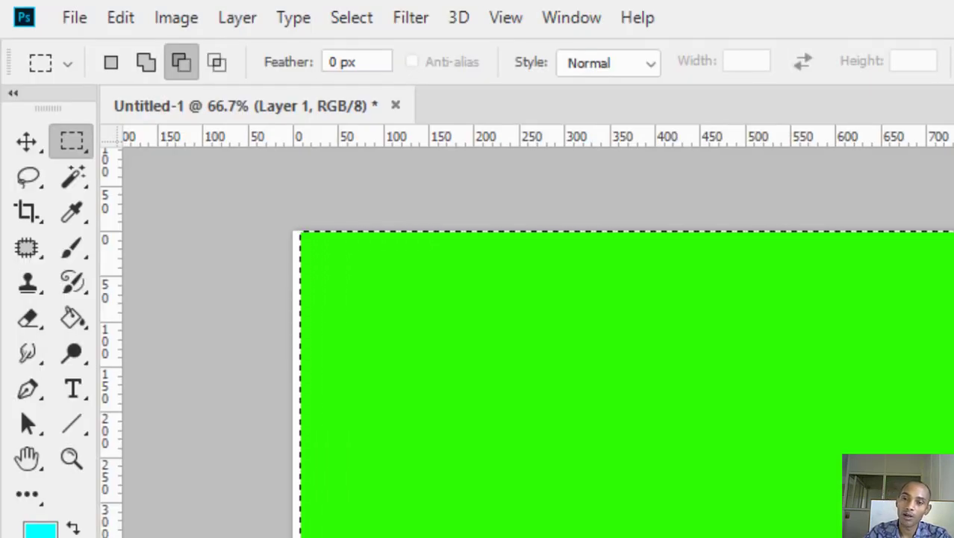
Step: Undo the green fill on Layer 1
key("ctrl+z")
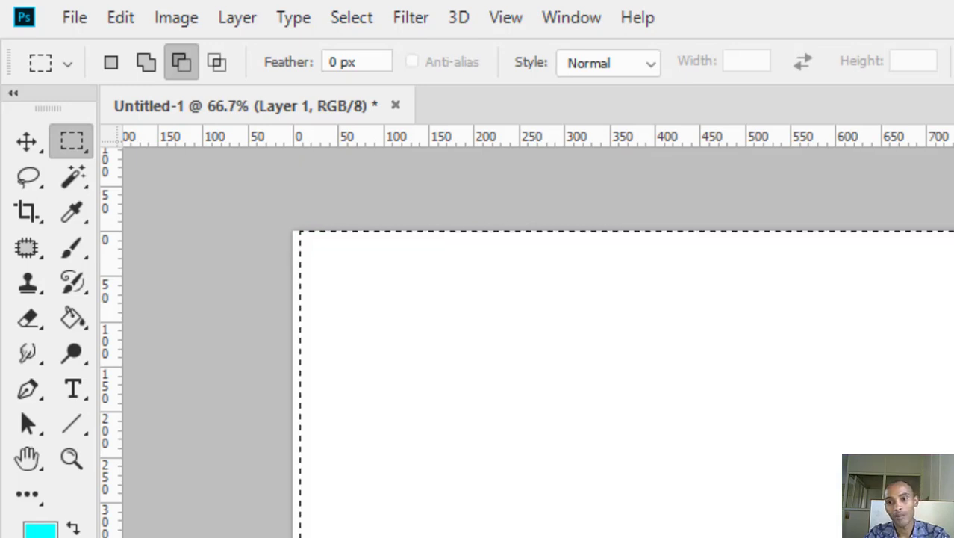
Step: Restore the undone green fill on Layer 1, and subtract a small rectangle from the selection before clearing it
key("ctrl+z")
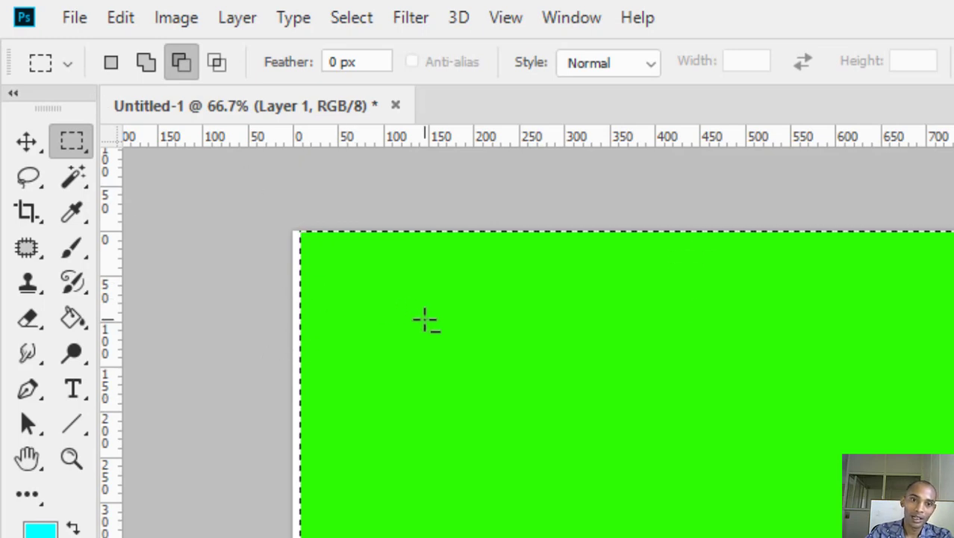
left_click_drag(420, 321, 377, 306)
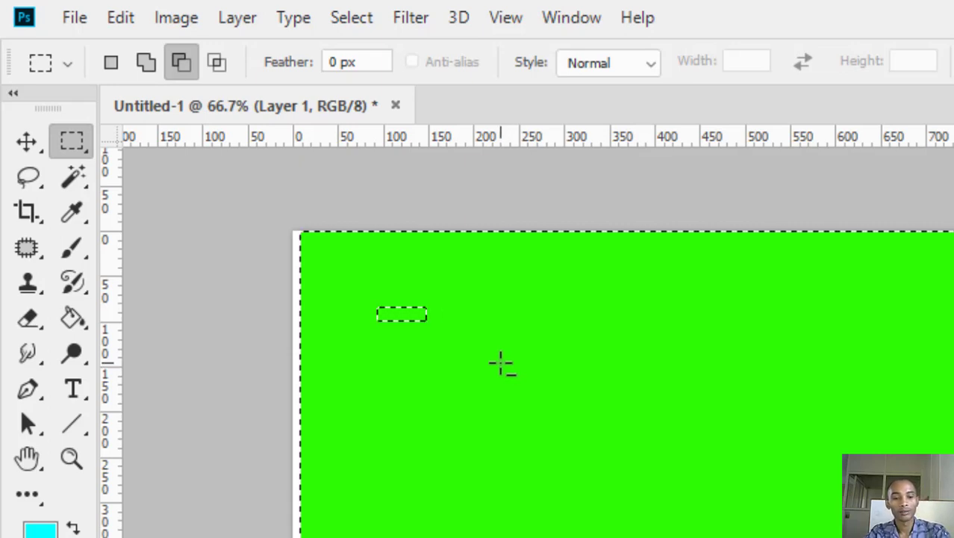
key("ctrl+d")
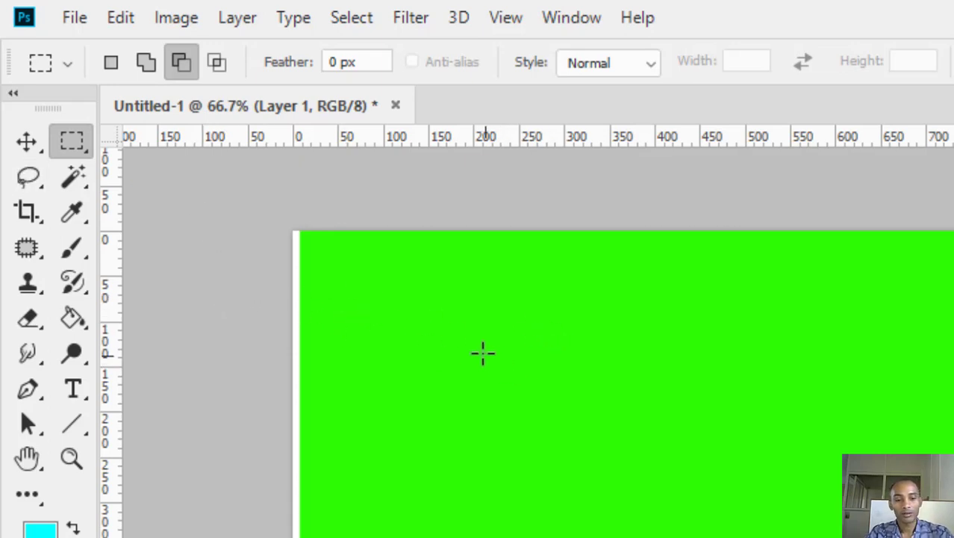
Step: Bring the cleared selection back with Undo and with Reselect, deselecting it again each time
key("ctrl+z")
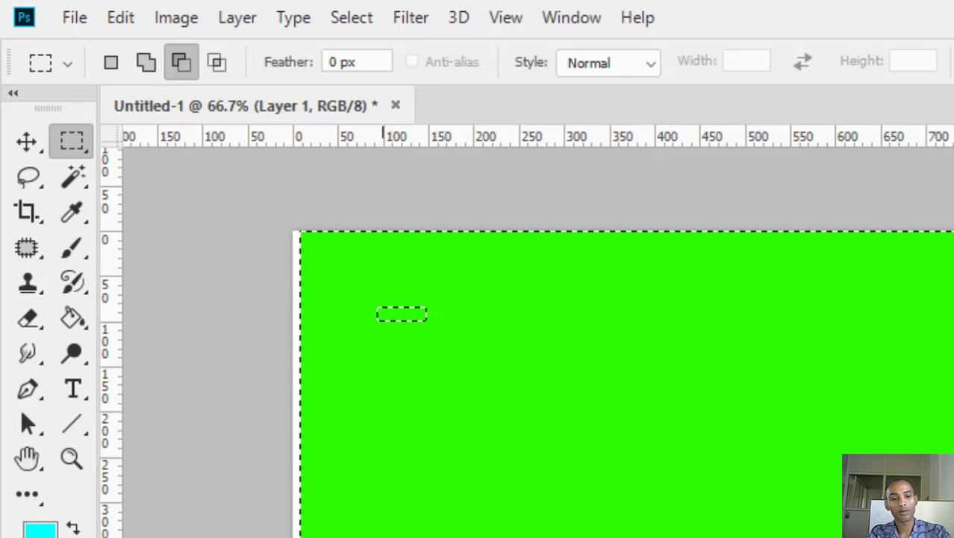
key("ctrl+d")
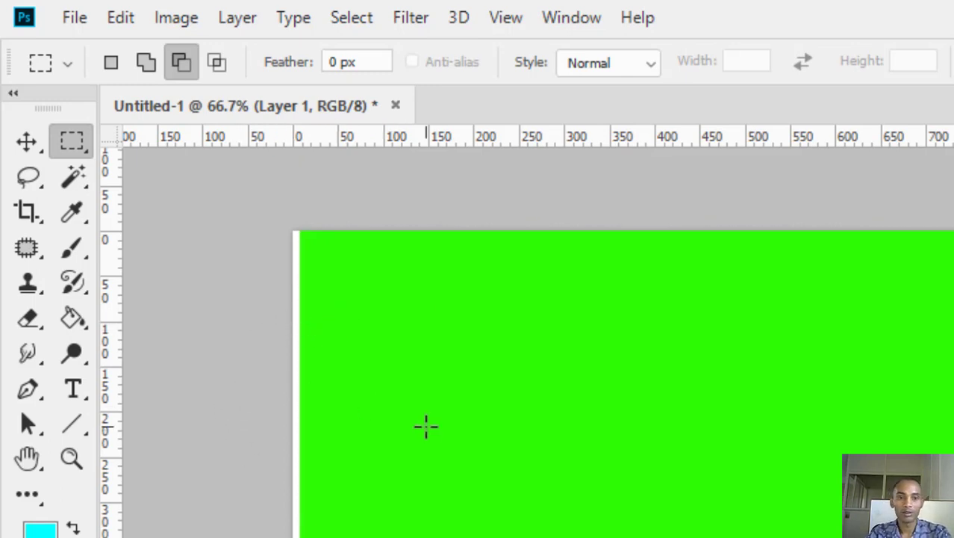
key("ctrl+shift+d")
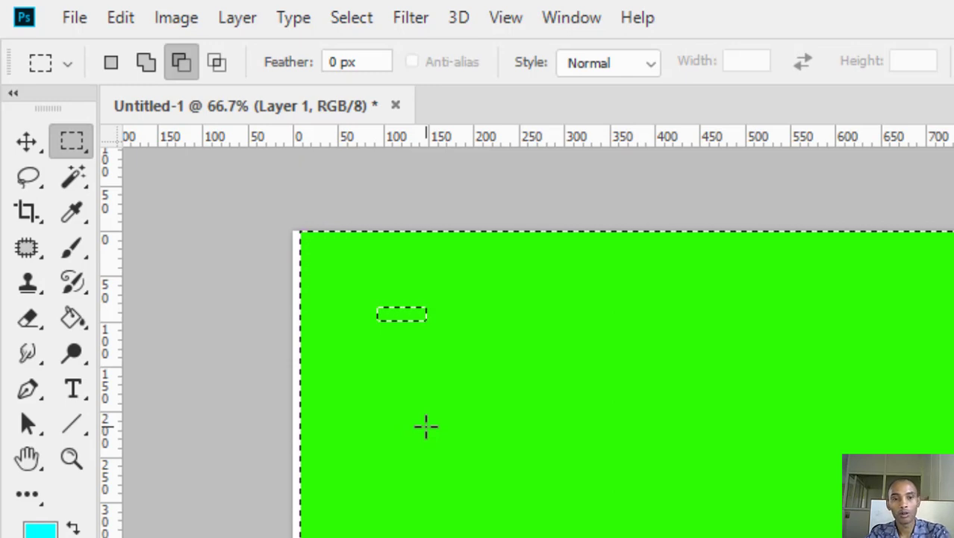
key("ctrl+d")
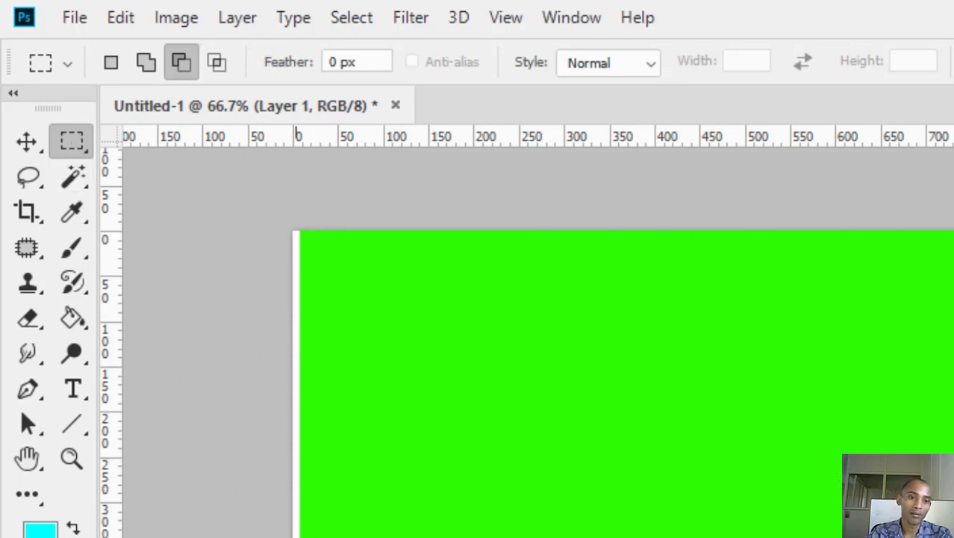
Step: Select the white area below the green rectangle across the full canvas width and add a new layer for it
left_click_drag(294, 537, 953, 537)
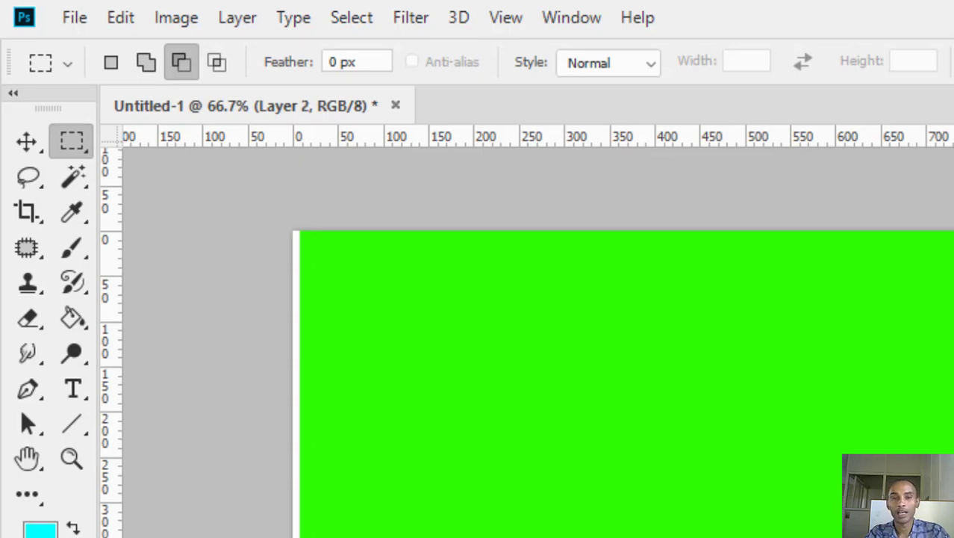
left_click(108, 22)
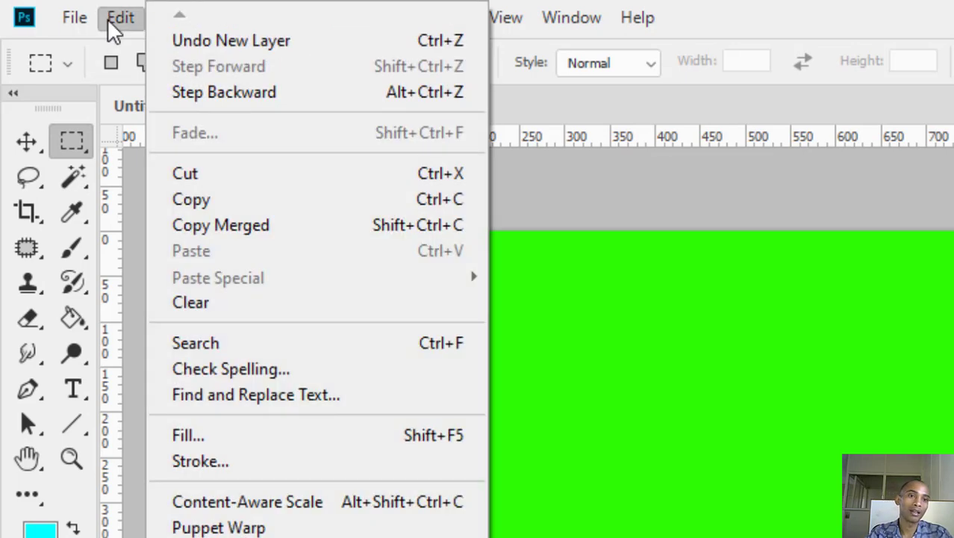
key("Escape")
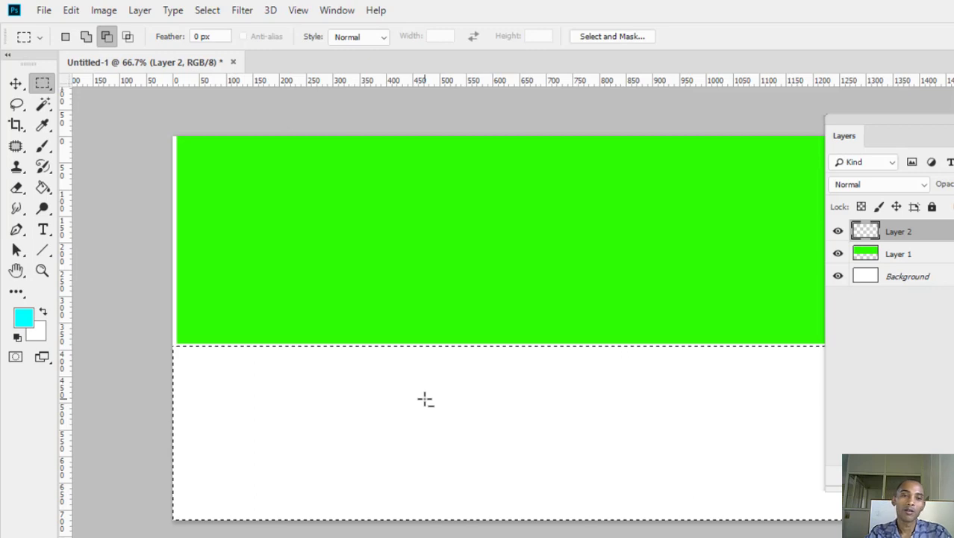
Step: Fill the selection on Layer 2 with the custom blue color #1a09f8 in Normal mode at 100% opacity
left_click(71, 10)
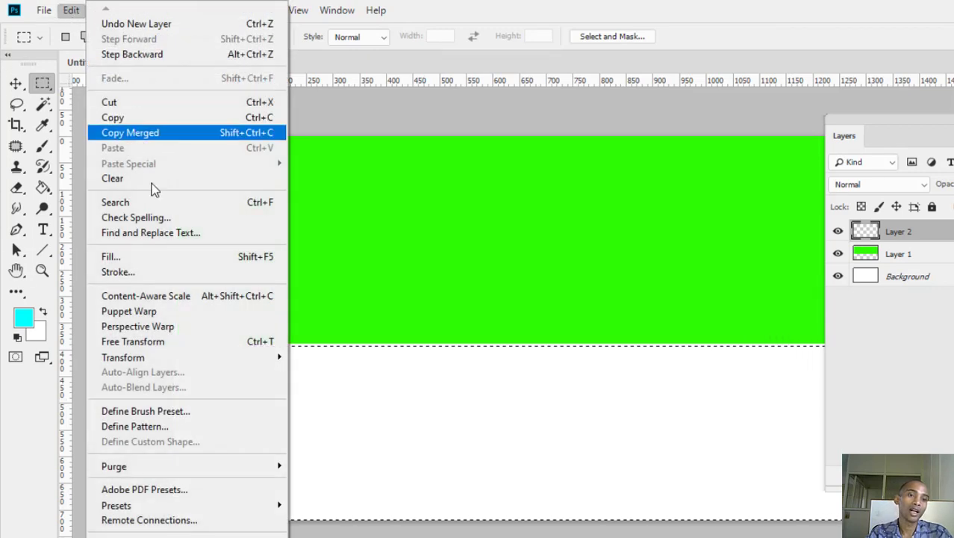
left_click(151, 257)
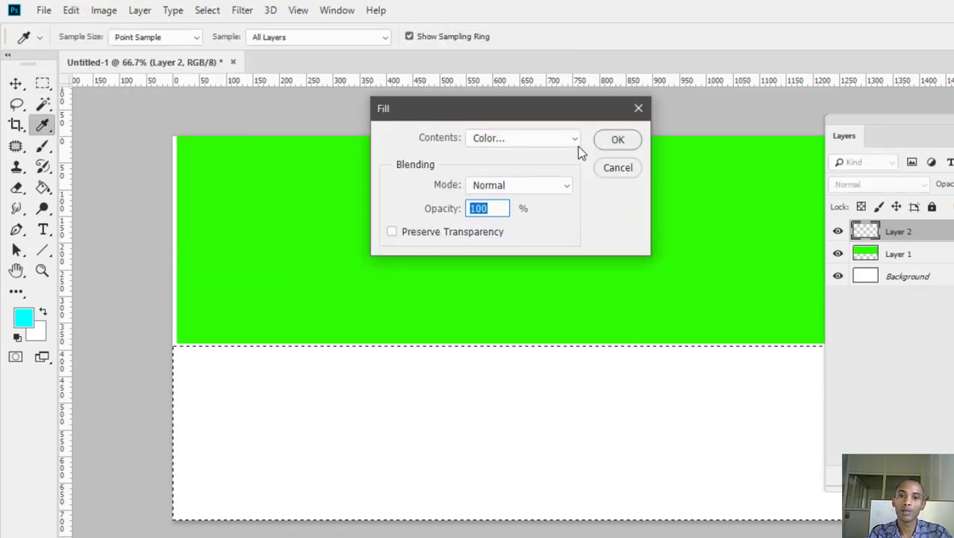
left_click(559, 143)
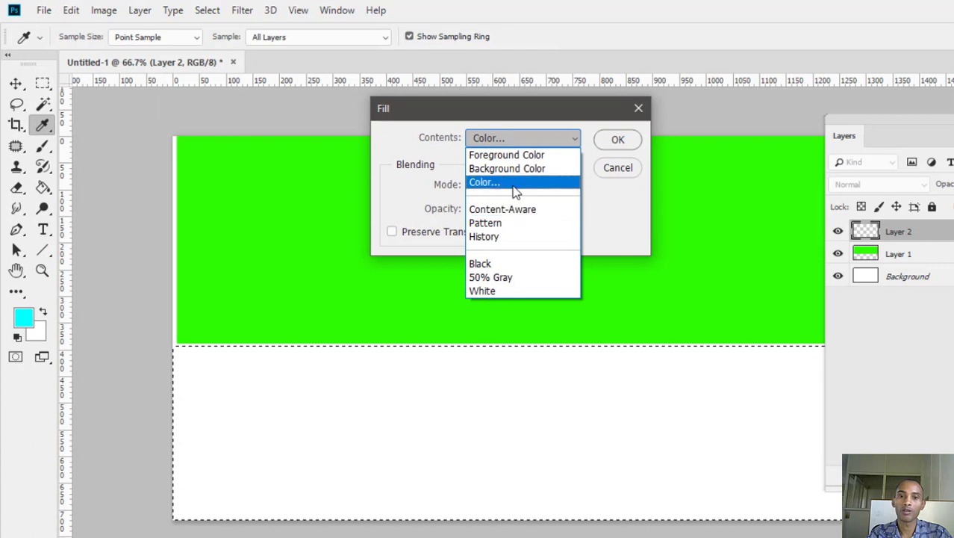
left_click(512, 183)
left_click_drag(486, 192, 500, 214)
left_click(505, 211)
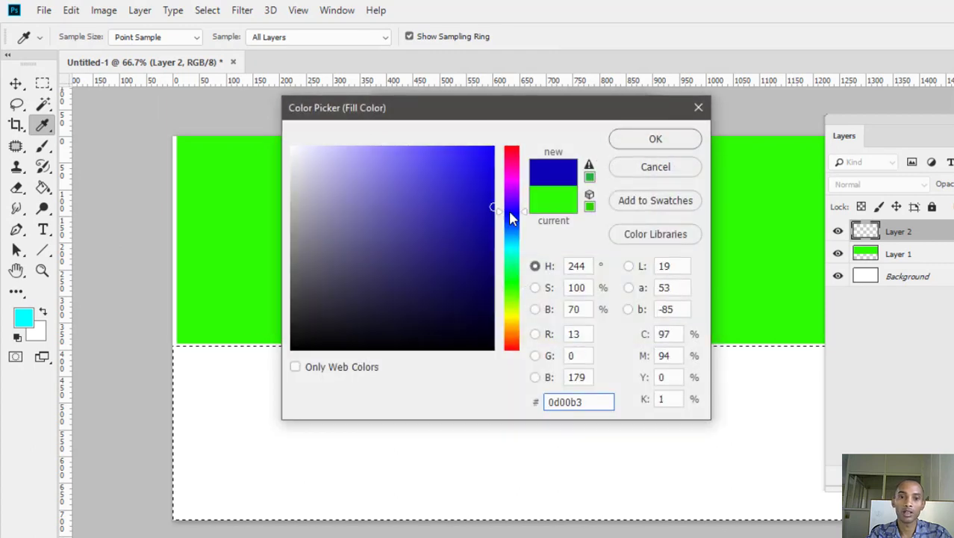
left_click(487, 152)
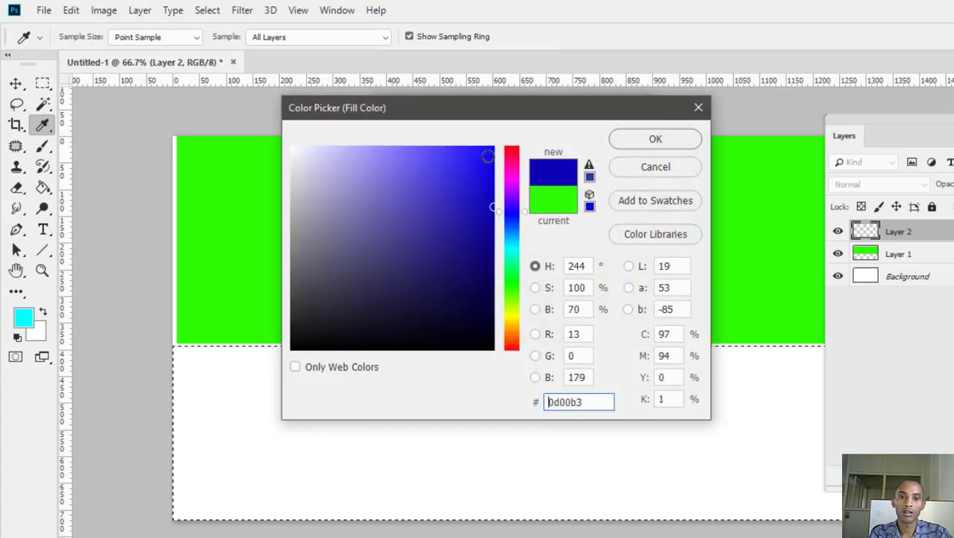
left_click(643, 142)
left_click(617, 139)
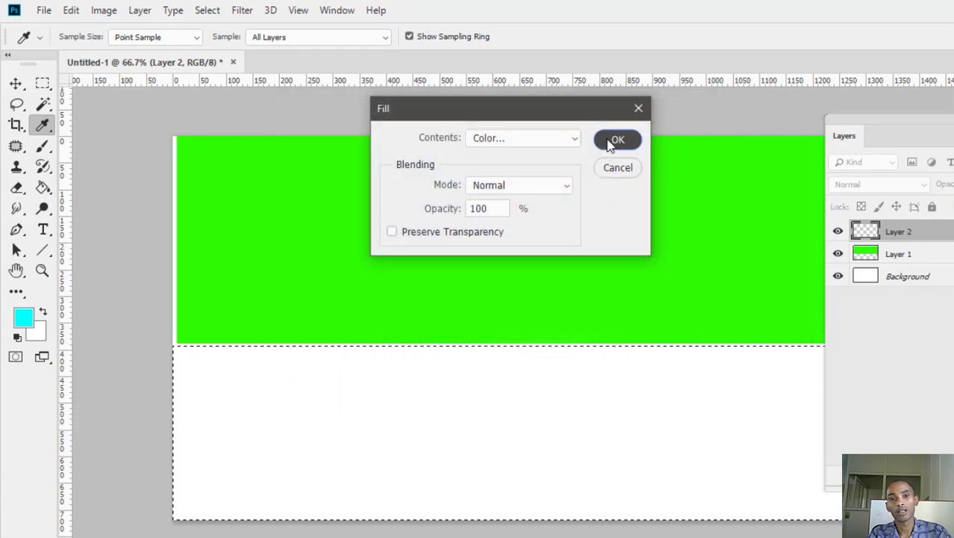
Step: Make Layer 1 the active layer and deselect the blue-filled area
left_click(896, 252)
left_click(897, 227)
left_click(667, 280)
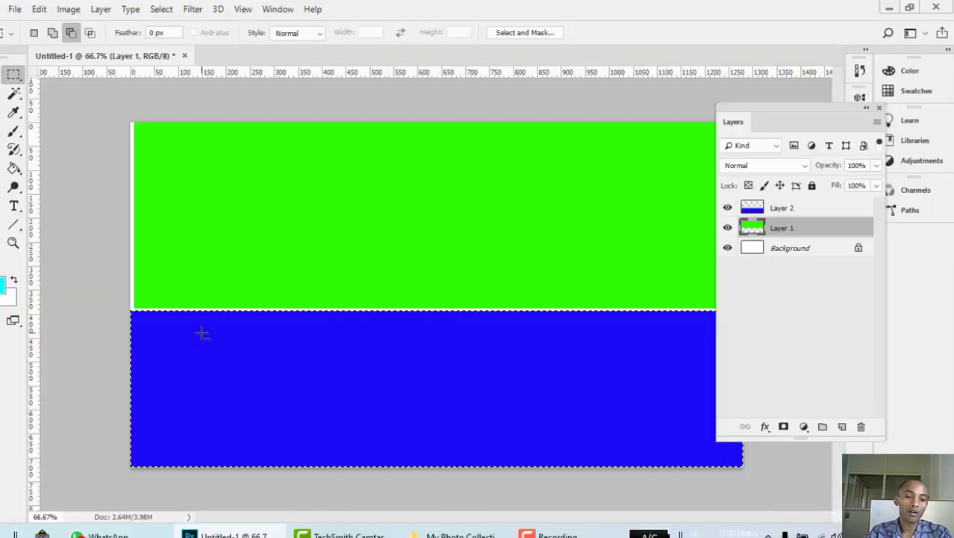
key("ctrl+d")
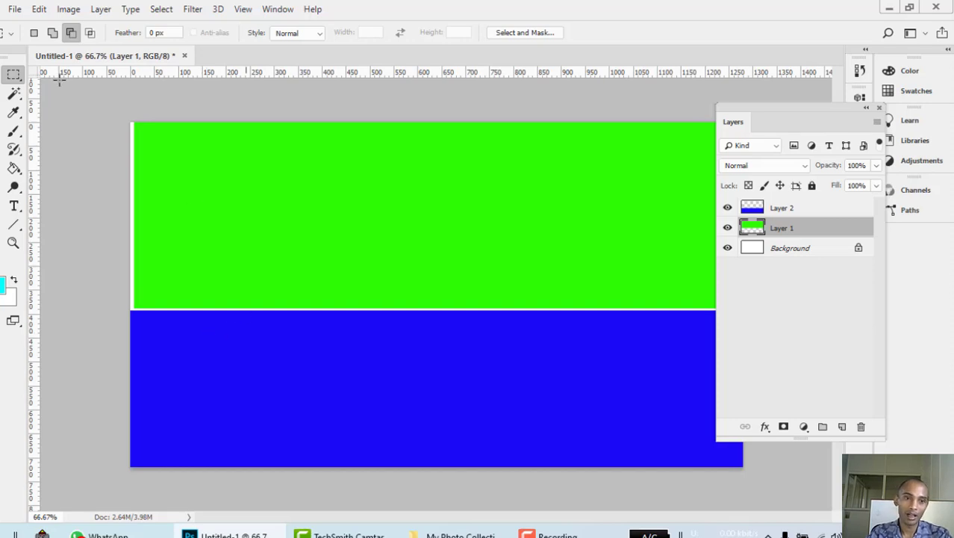
Step: Move the blue rectangle up against the green one, and shift the green rectangle left to the canvas edge
key("v")
left_click_drag(308, 367, 309, 364)
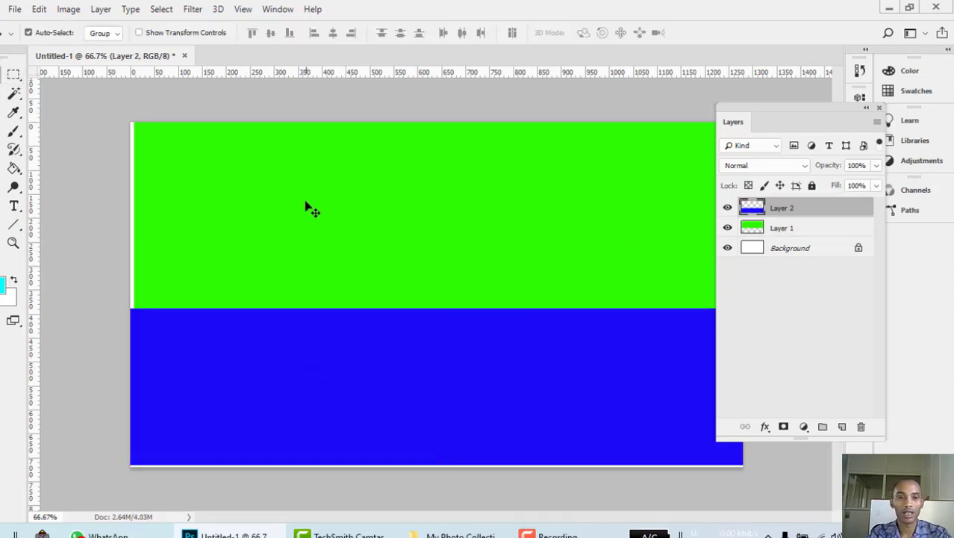
left_click(268, 219)
right_click(265, 219)
left_click(272, 226)
left_click_drag(268, 221, 264, 222)
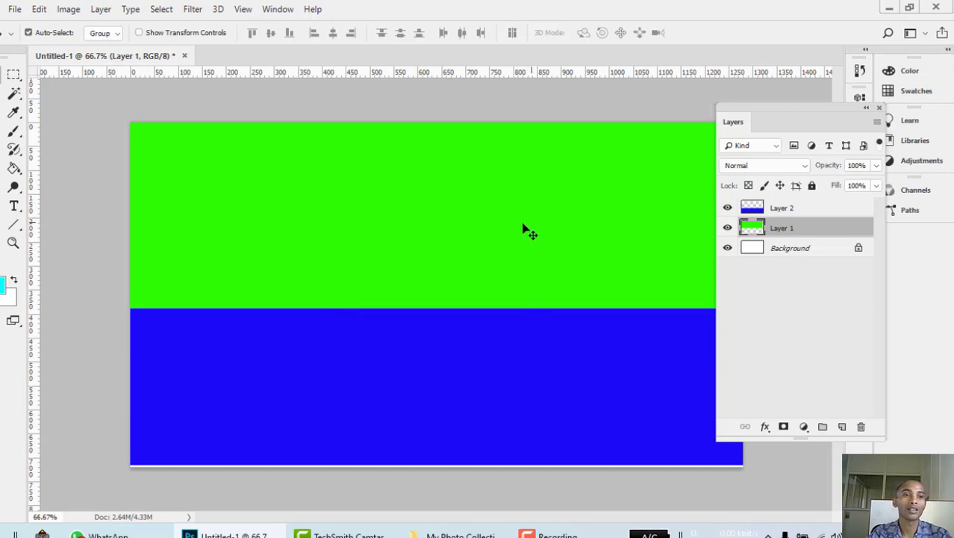
Step: Select two tall rectangles spanning both colors, about 360 px and about 465 px wide, using Add to selection for the second
left_click(13, 78)
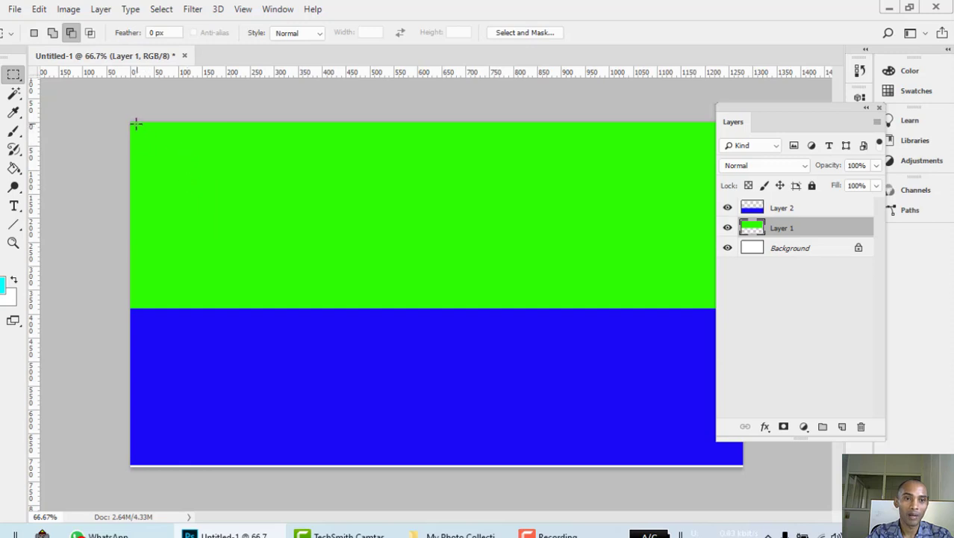
left_click_drag(135, 121, 309, 464)
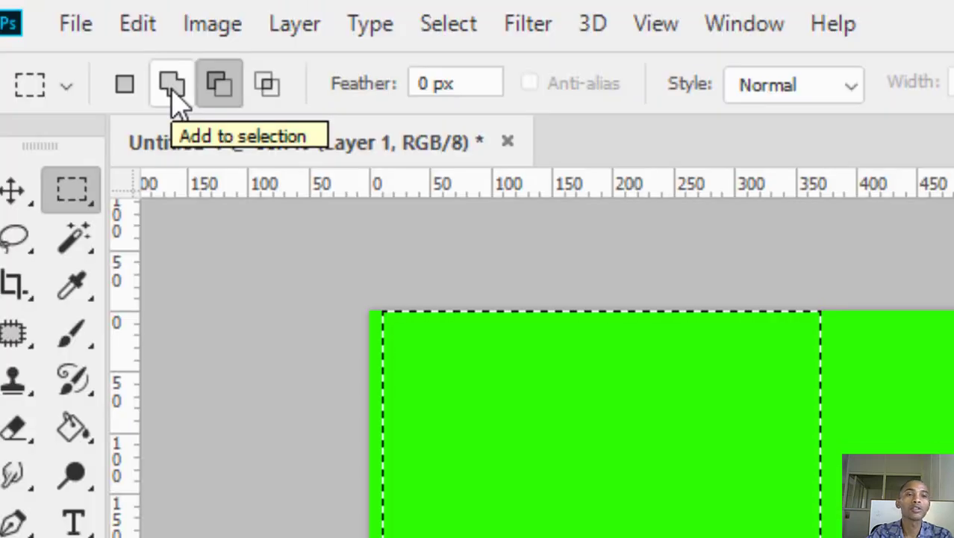
left_click(172, 97)
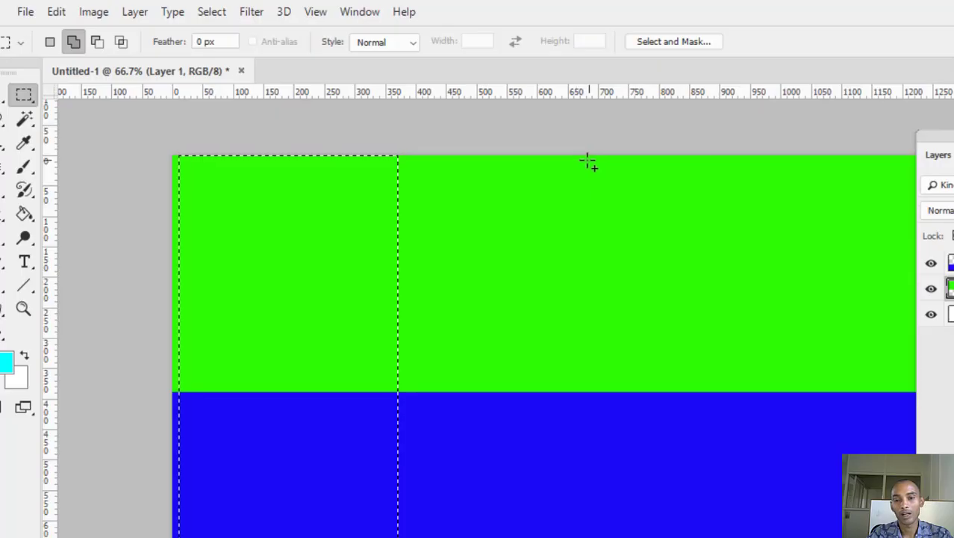
left_click_drag(587, 159, 870, 537)
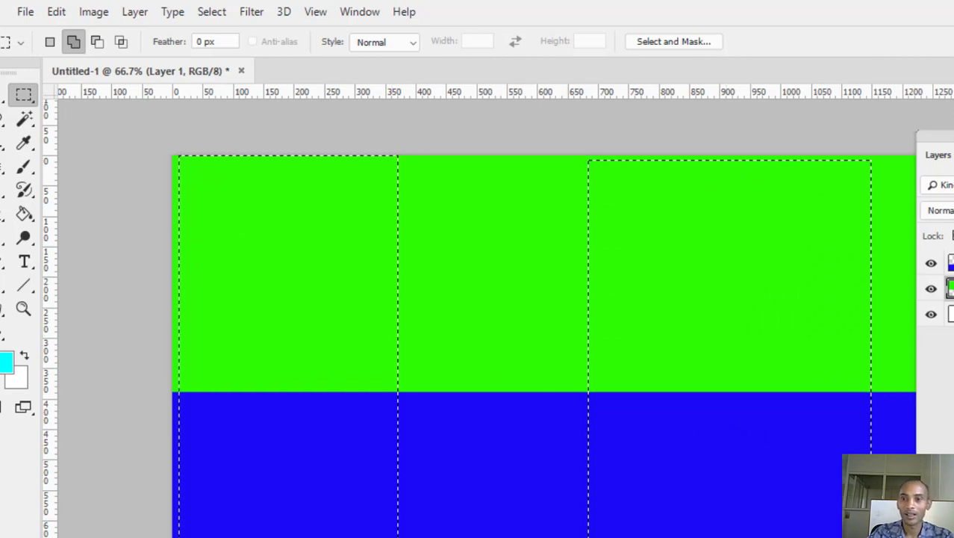
Step: Add a new layer above Layer 2 and fill both selected rectangles with the custom cyan color #05fbe7
left_click(950, 263)
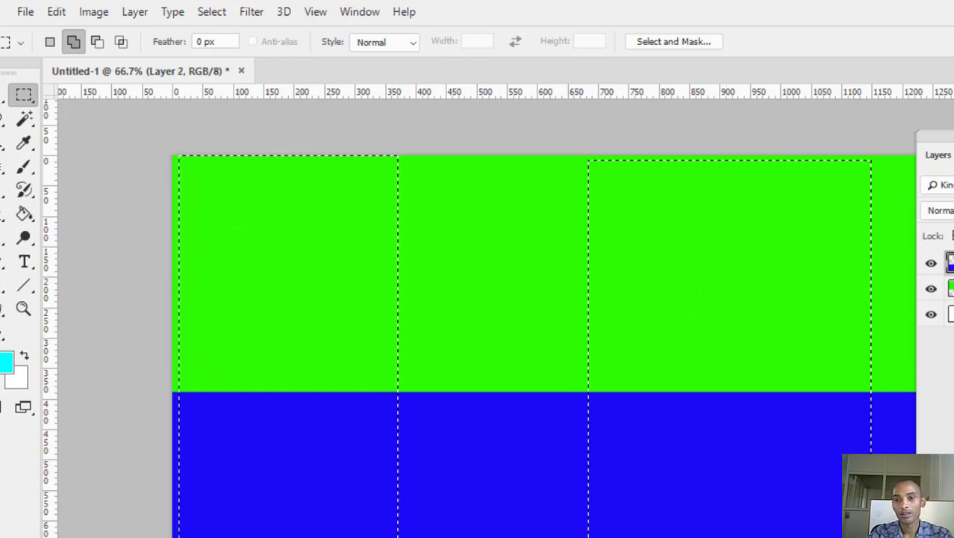
key("ctrl+alt+shift+n")
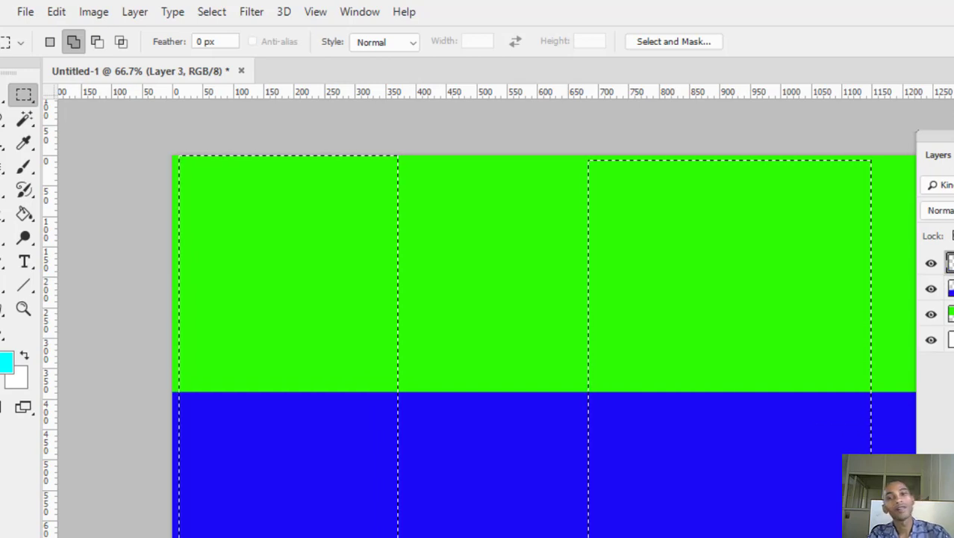
left_click(56, 12)
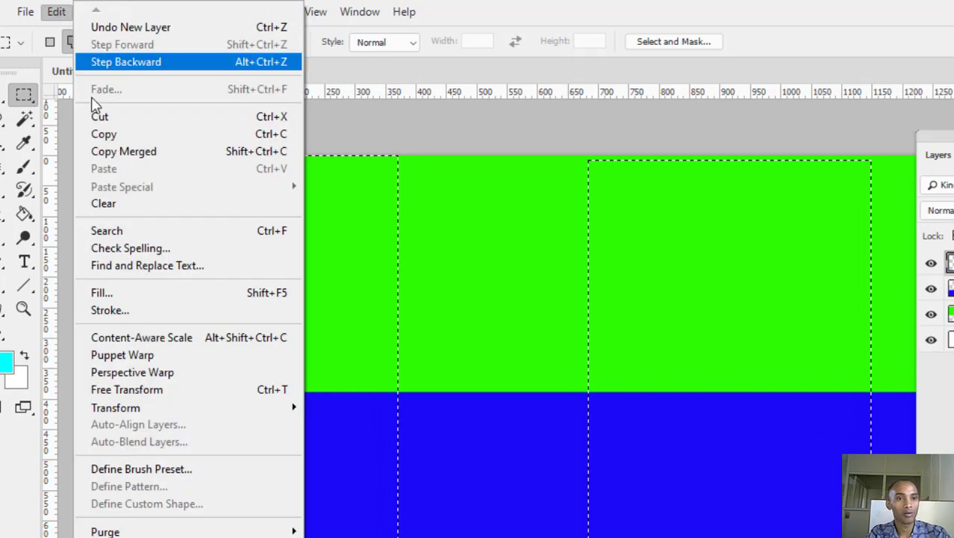
left_click(280, 295)
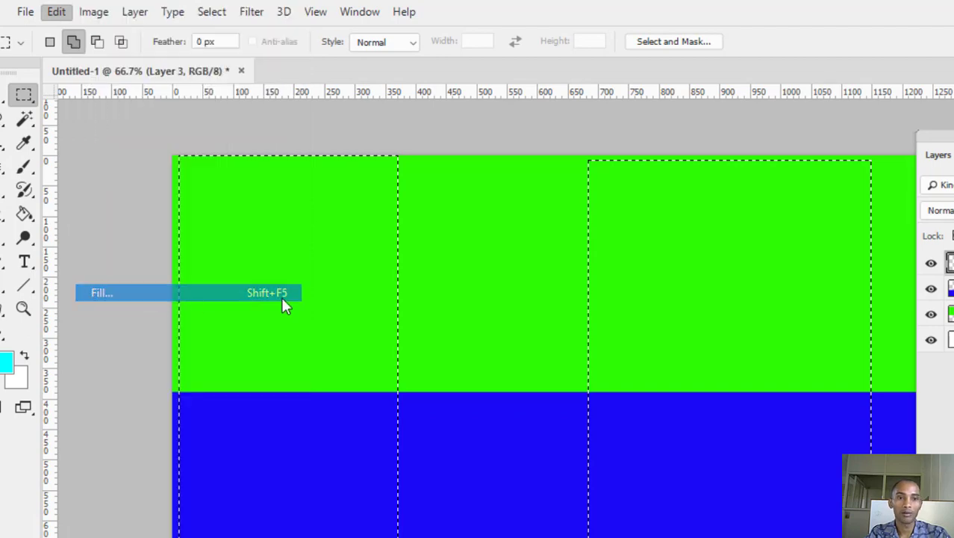
left_click(606, 164)
left_click(576, 213)
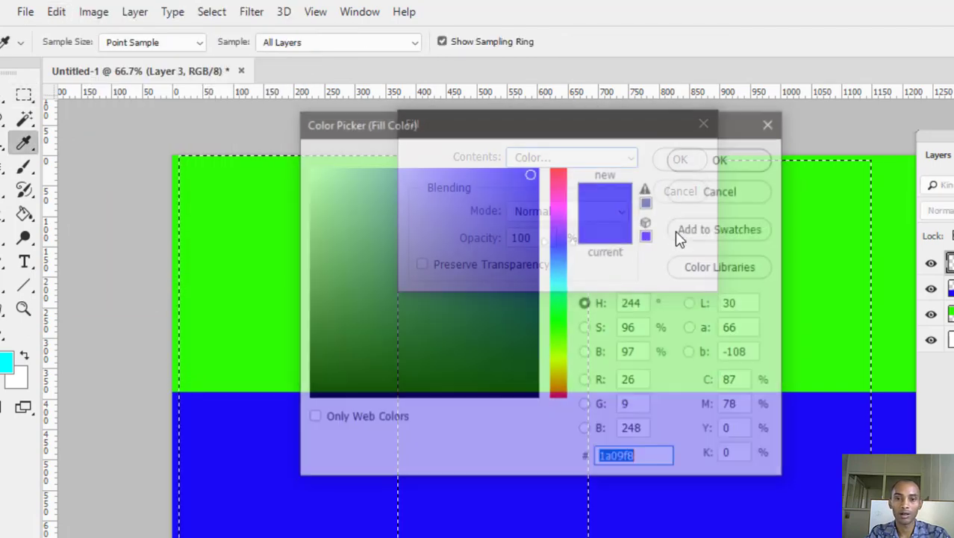
left_click_drag(557, 319, 549, 285)
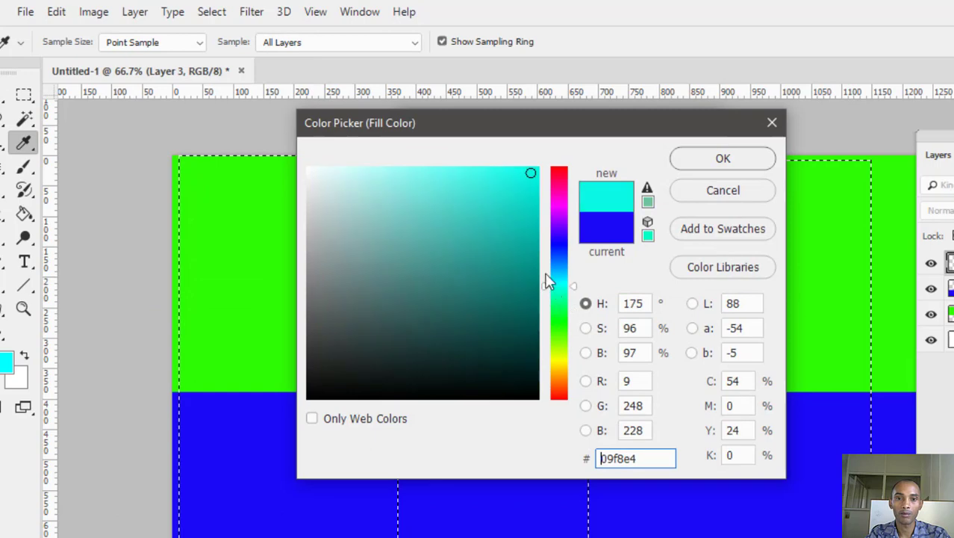
left_click(532, 174)
left_click(535, 171)
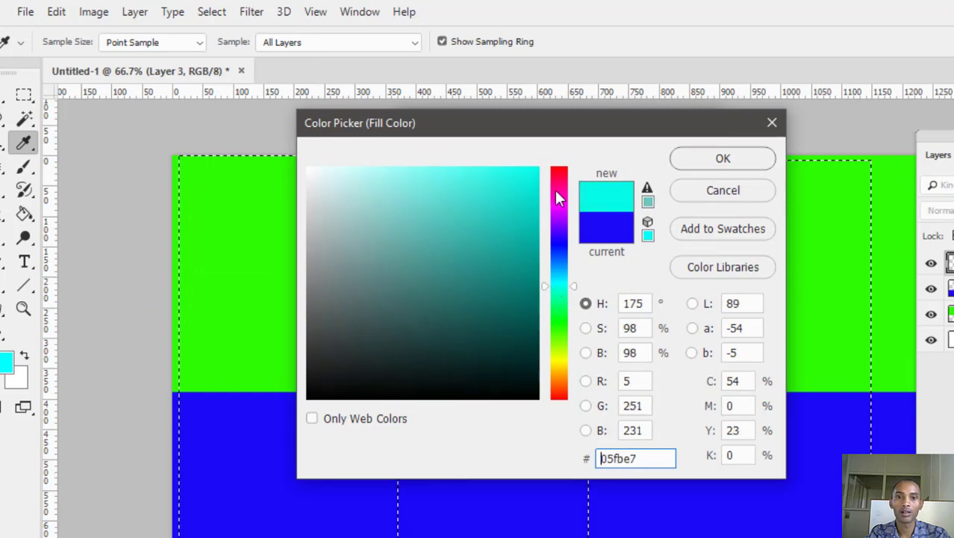
left_click(721, 159)
left_click(681, 165)
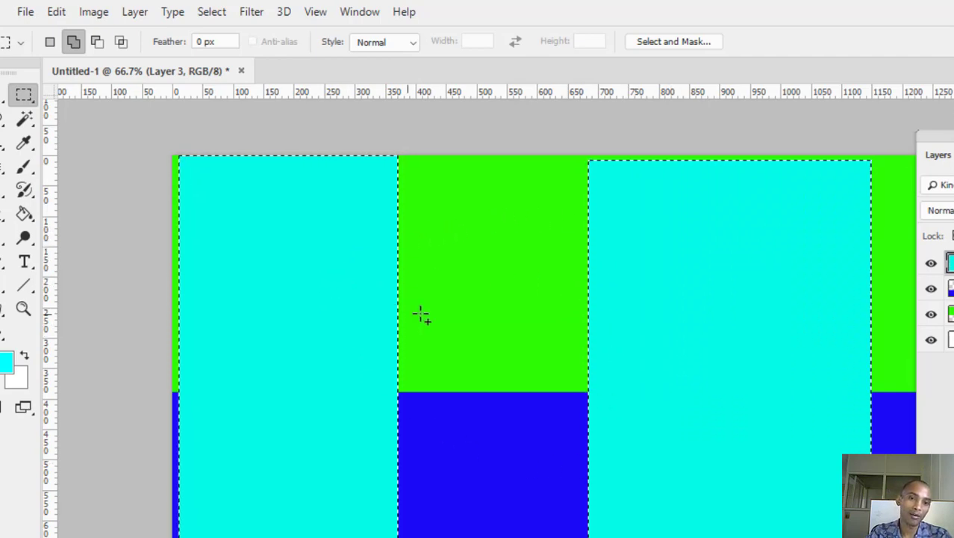
Step: Deselect all layers while keeping the two marquee selections, and return to the Rectangular Marquee tool
key("v")
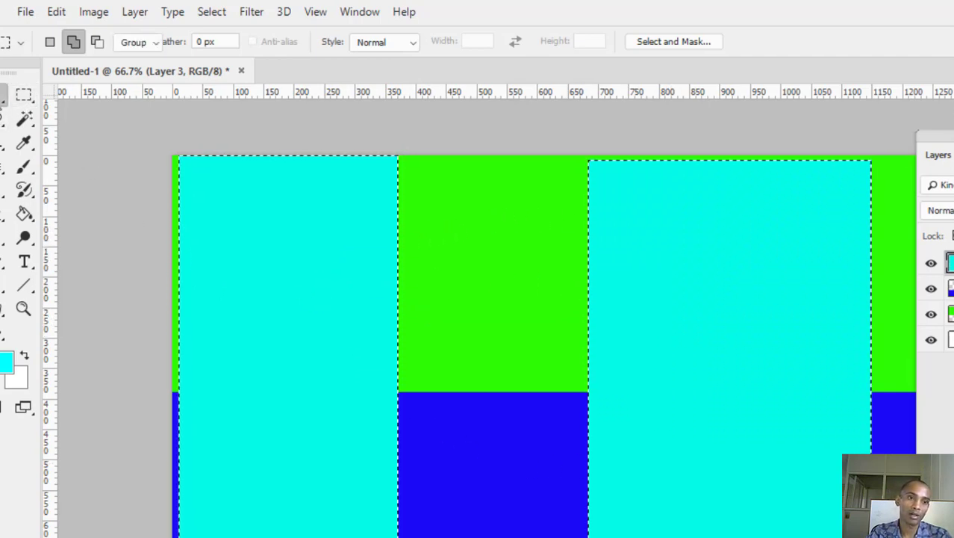
left_click(77, 295)
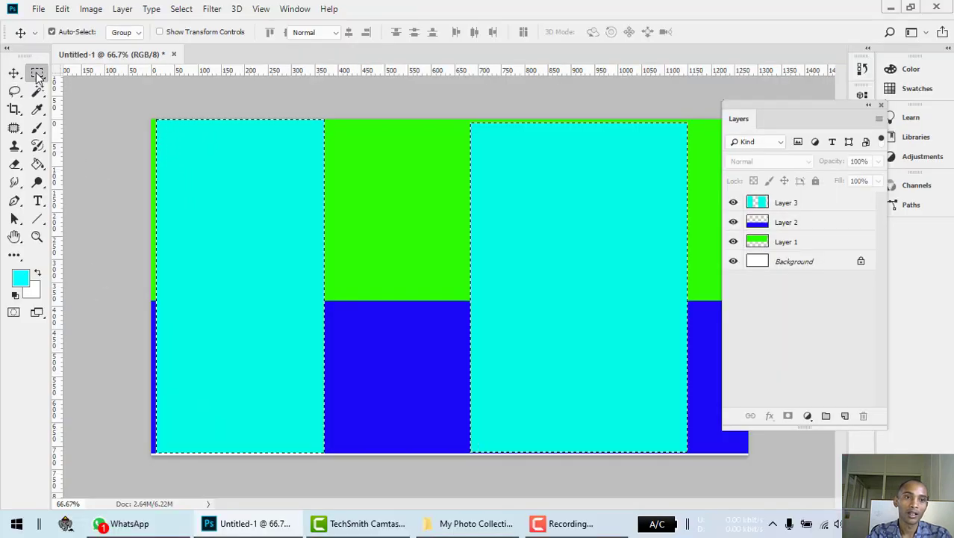
key("m")
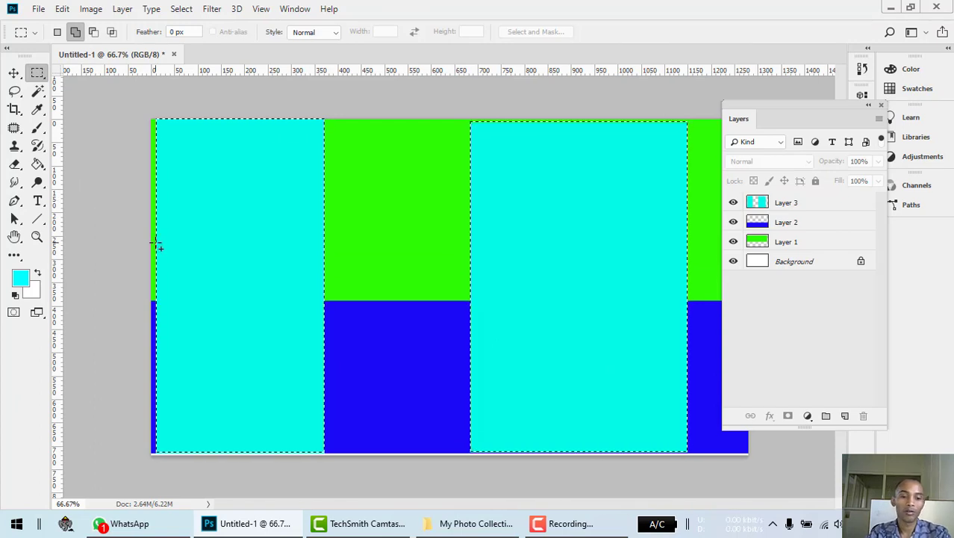
Step: Try adding smaller rectangles inside the two already selected columns with Add to selection
key("alt")
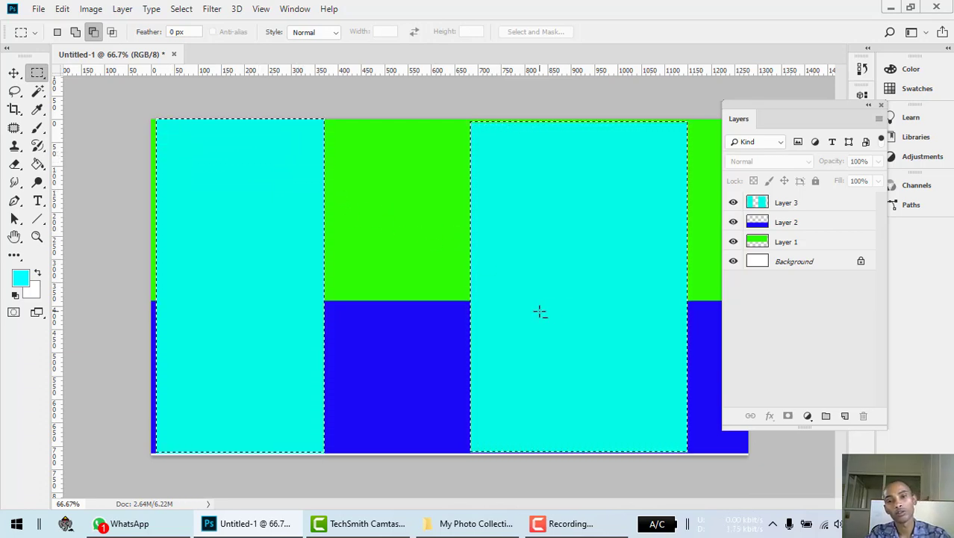
left_click(76, 33)
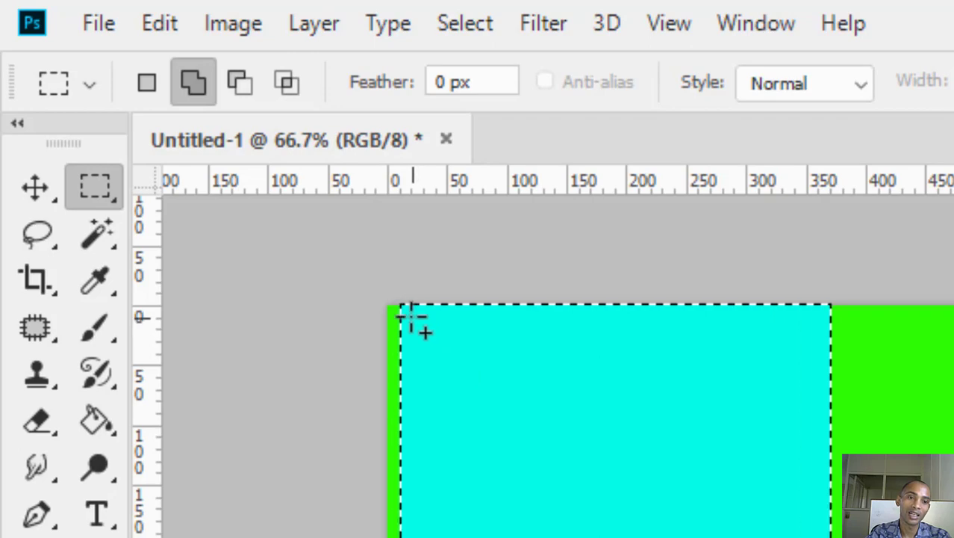
left_click_drag(414, 320, 584, 504)
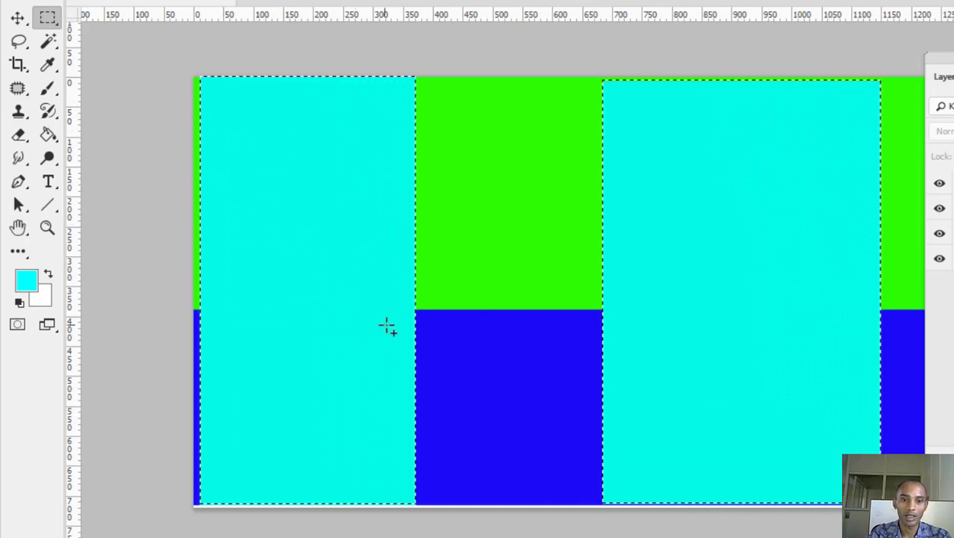
left_click_drag(645, 186, 828, 434)
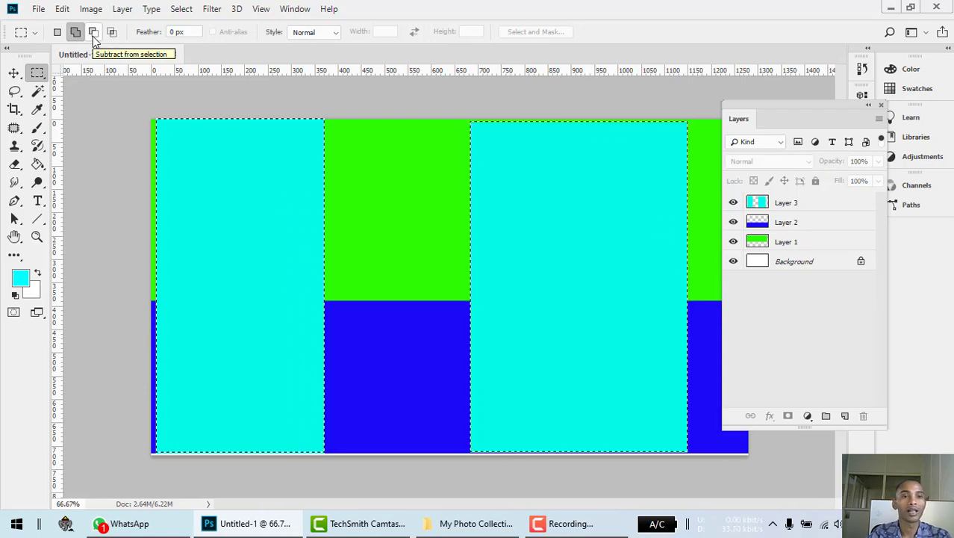
Step: Subtract six smaller rectangles, arranged in two columns of three, from the left selected cyan column
left_click(93, 34)
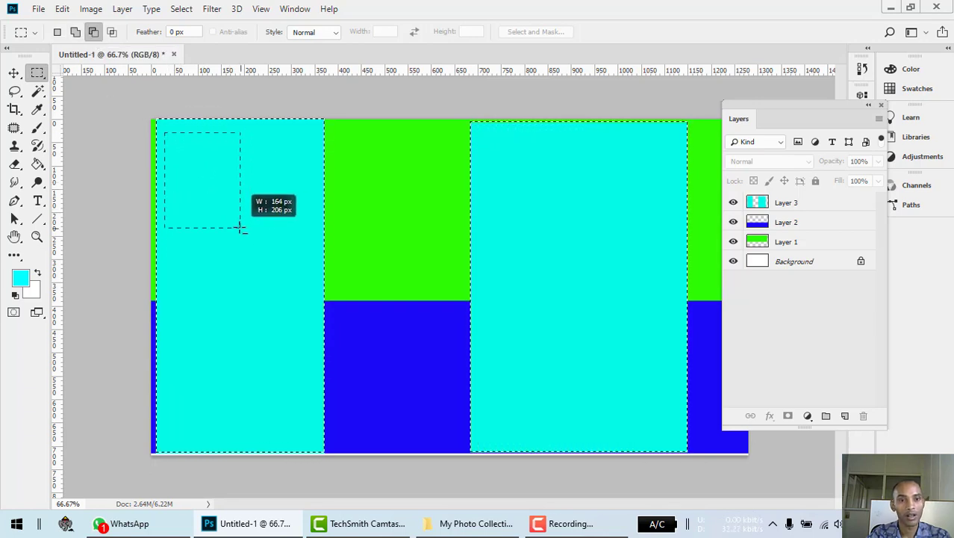
left_click_drag(265, 174, 315, 224)
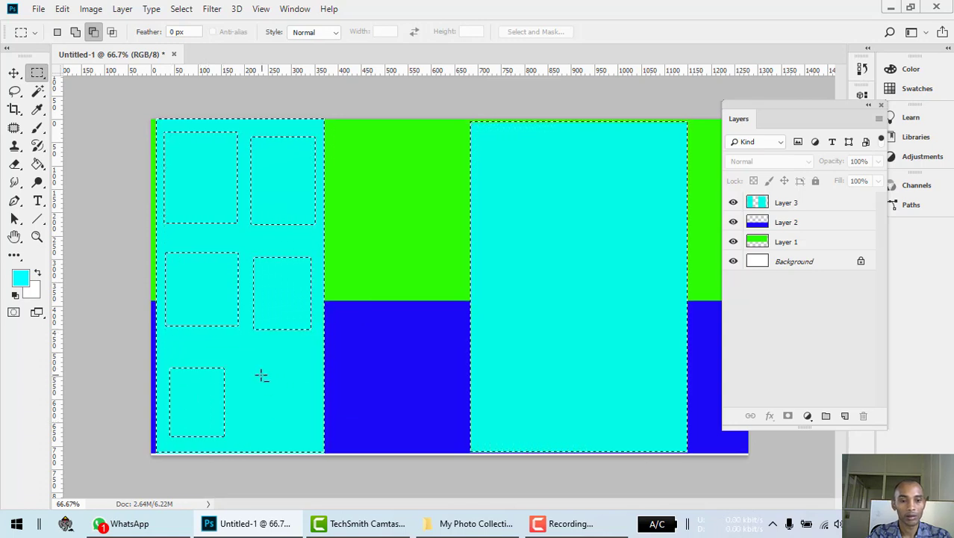
left_click_drag(304, 455, 303, 424)
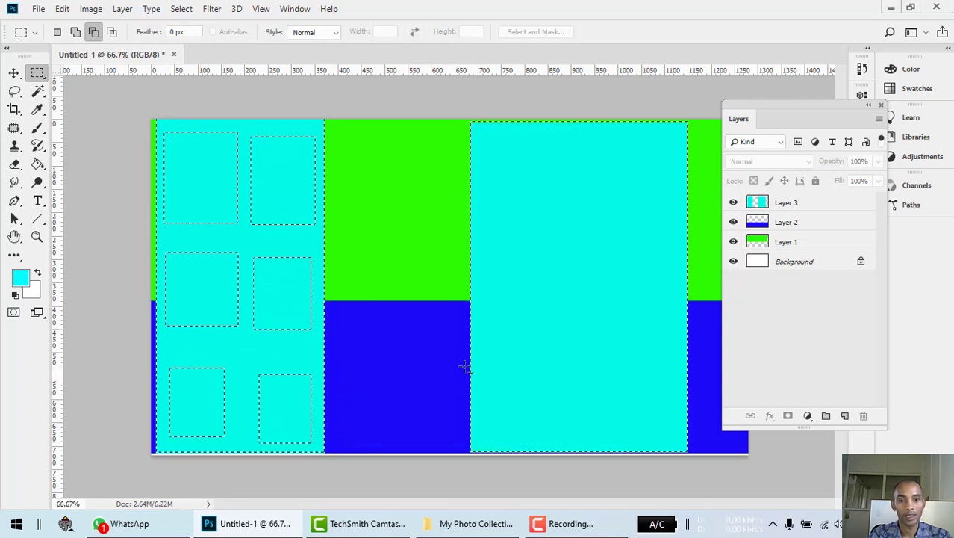
Step: Subtract six smaller rectangles, arranged in two columns of three, from the right selected cyan column
left_click_drag(482, 131, 546, 203)
left_click_drag(590, 141, 669, 211)
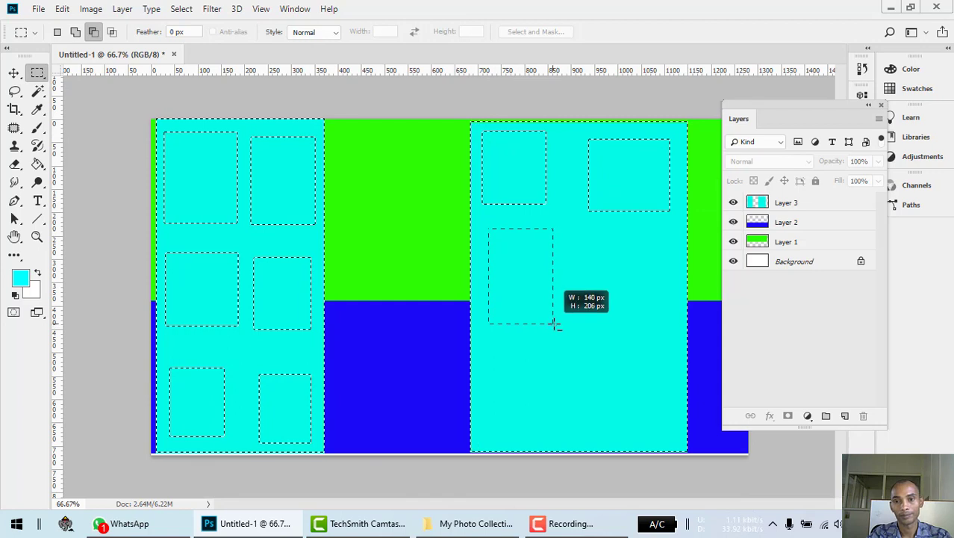
left_click_drag(594, 242, 671, 333)
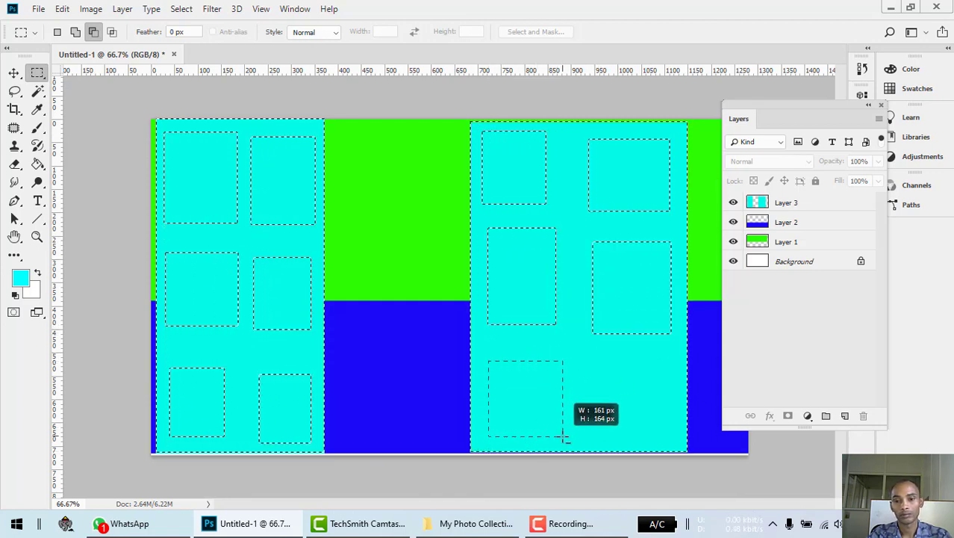
left_click_drag(564, 437, 564, 436)
left_click_drag(603, 369, 675, 442)
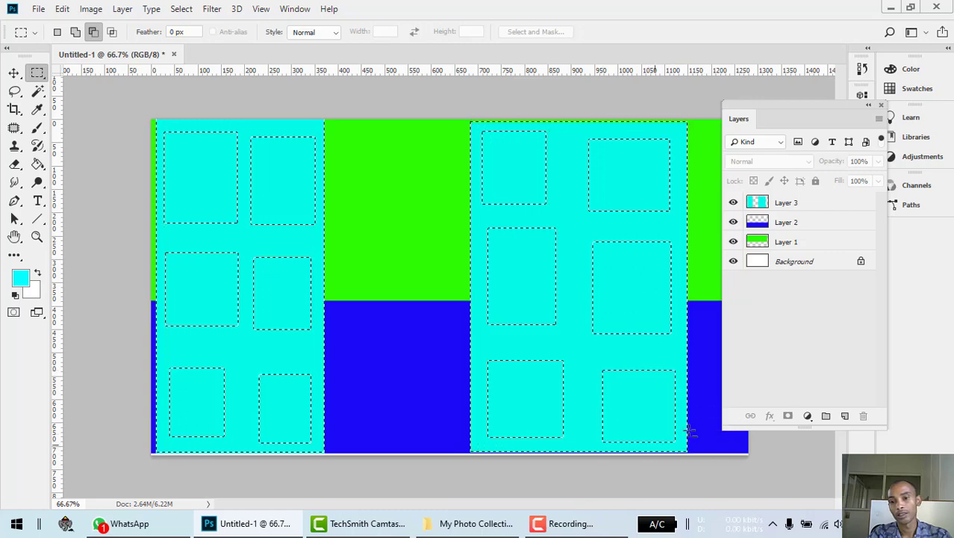
Step: Add a new layer above Layer 3, fill the remaining selection with custom magenta #f606d1, and deselect
left_click(845, 415)
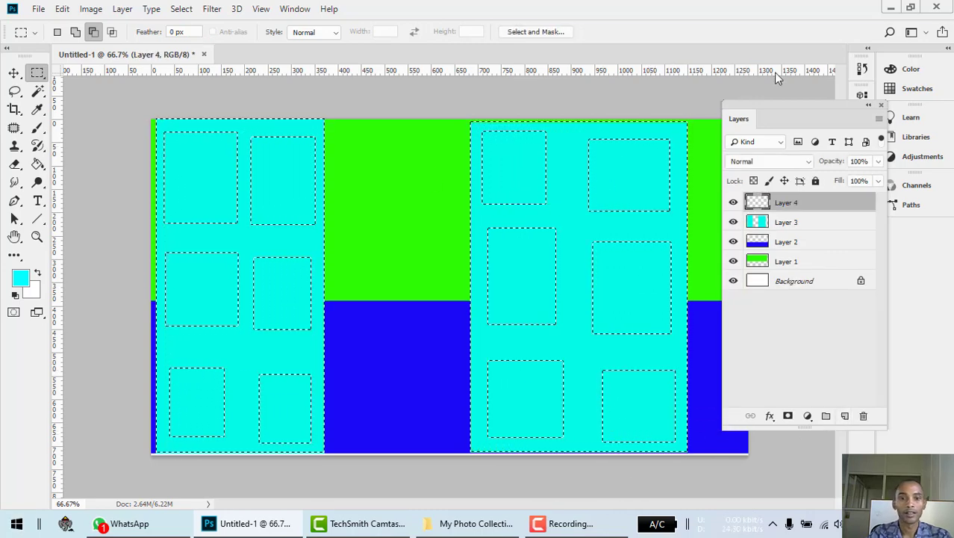
left_click(66, 9)
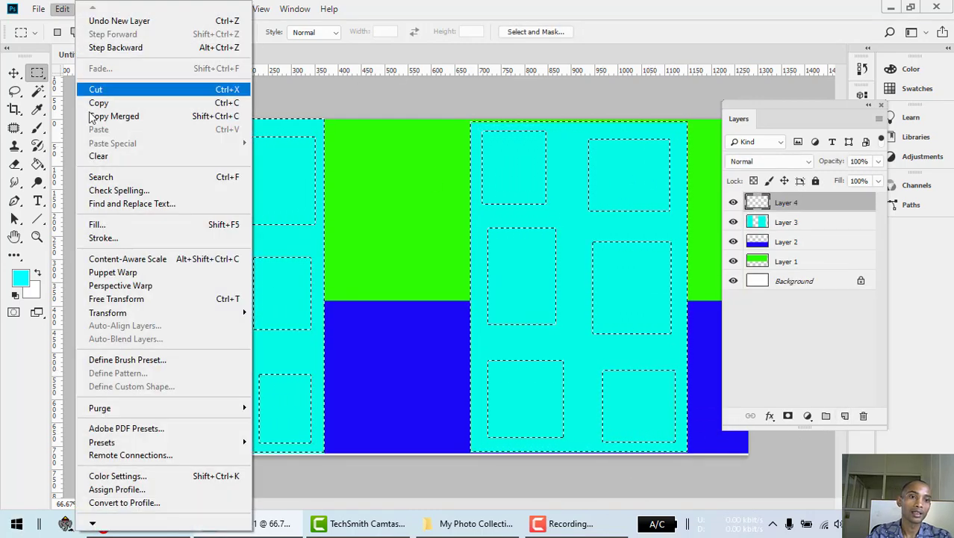
left_click(140, 224)
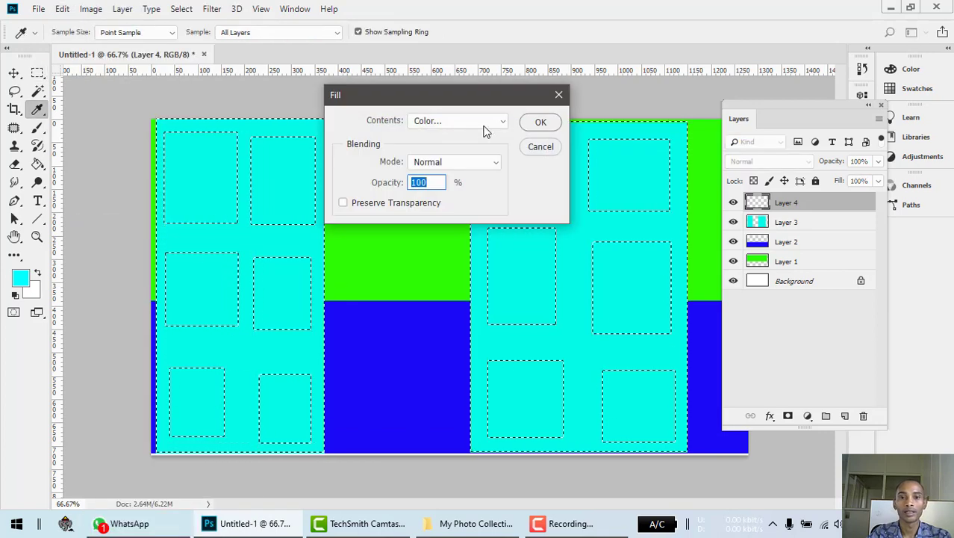
left_click(484, 122)
left_click(490, 159)
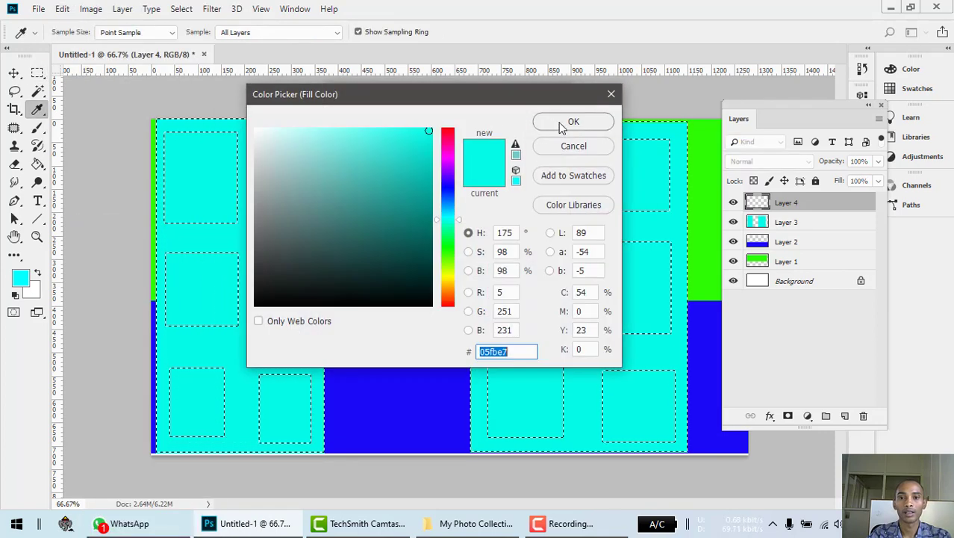
left_click_drag(449, 164, 449, 154)
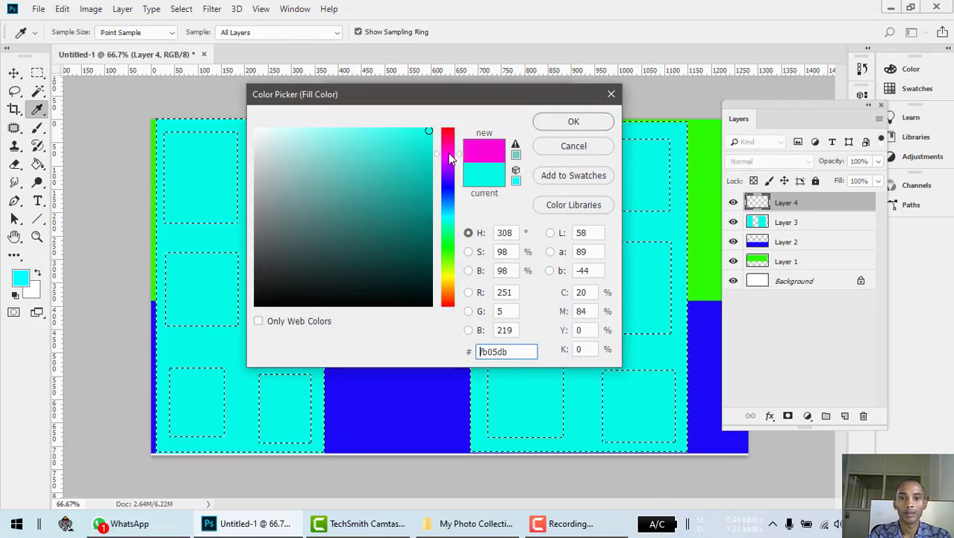
left_click(550, 122)
left_click(541, 122)
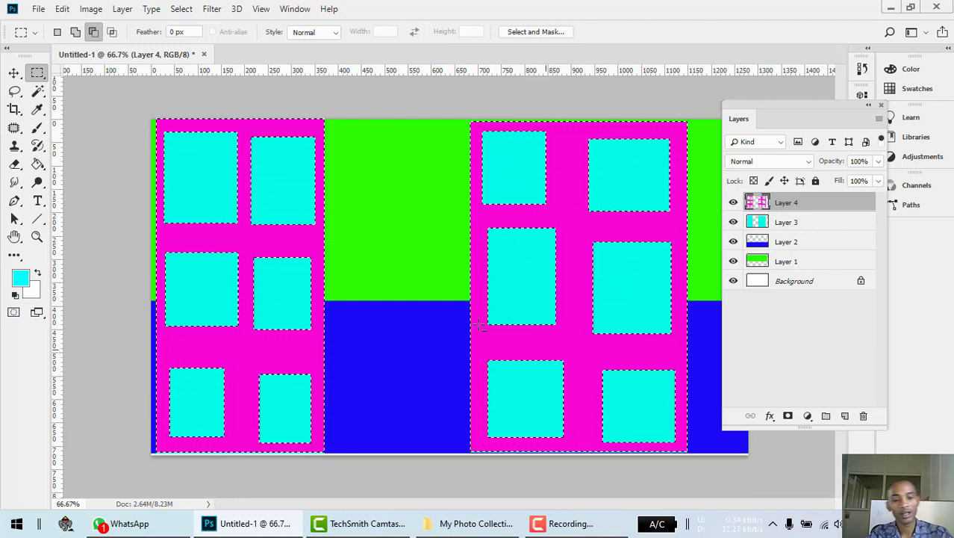
key("ctrl+d")
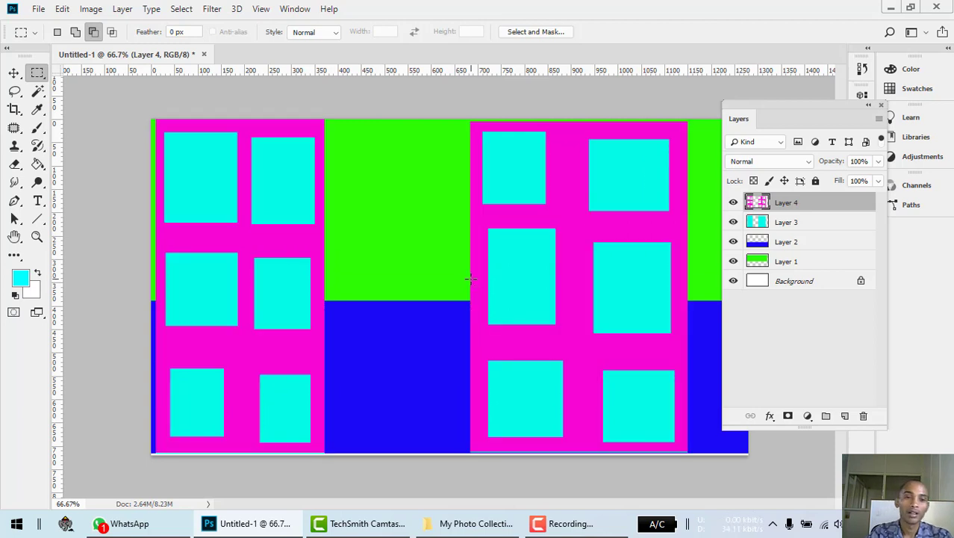
Step: Select four wide horizontal bands across the right magenta block, and subtract a vertical strip about 79 px wide running down its middle
key("alt+bracketleft")
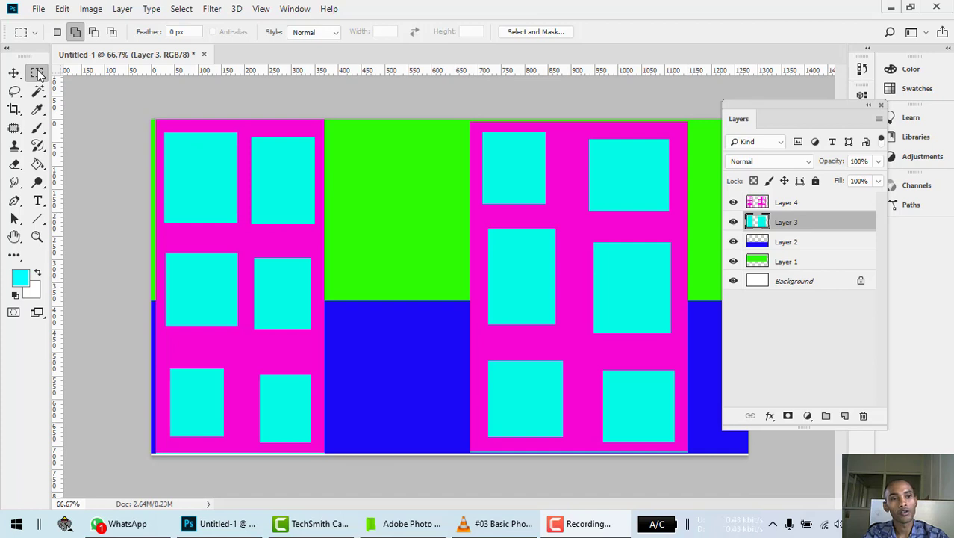
left_click(501, 152)
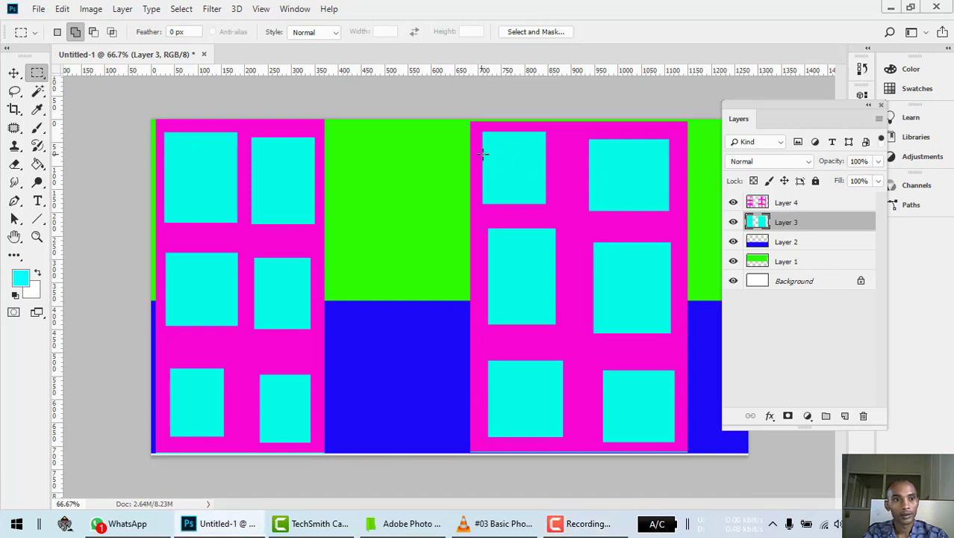
left_click_drag(482, 155, 677, 214)
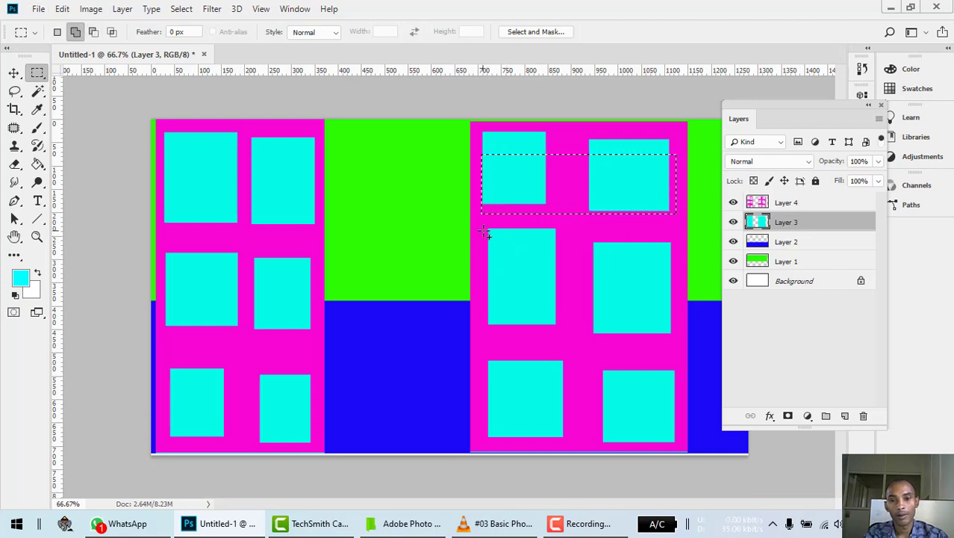
left_click_drag(484, 230, 686, 292)
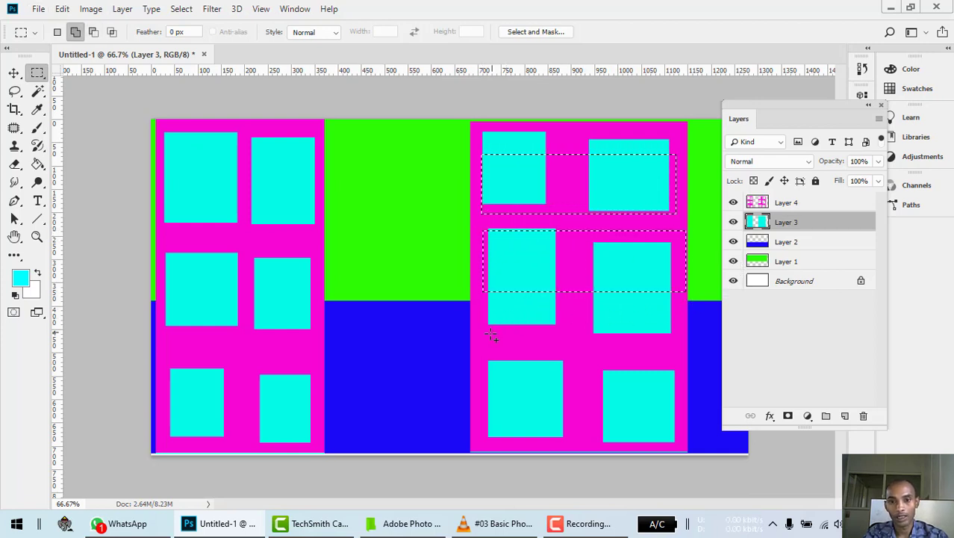
left_click_drag(482, 329, 687, 379)
left_click_drag(482, 401, 684, 442)
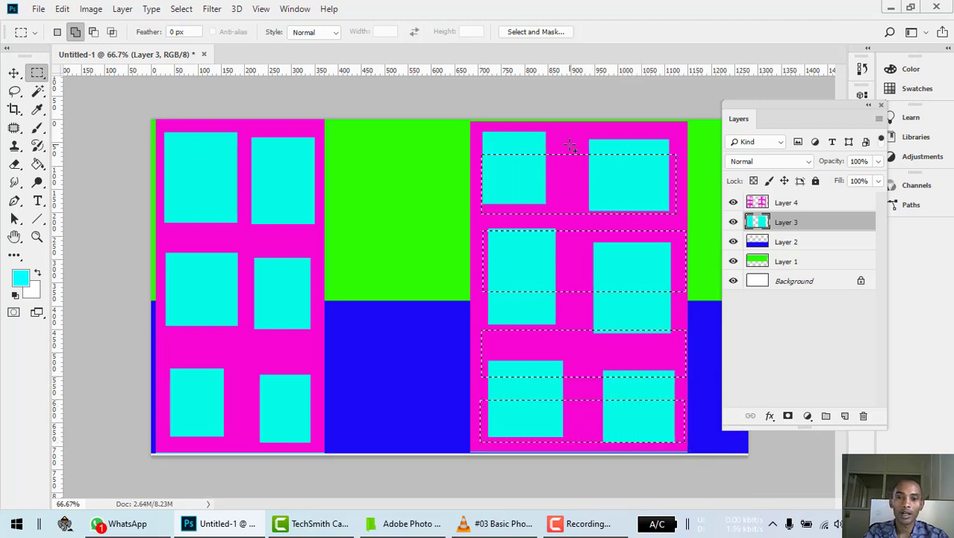
key("alt")
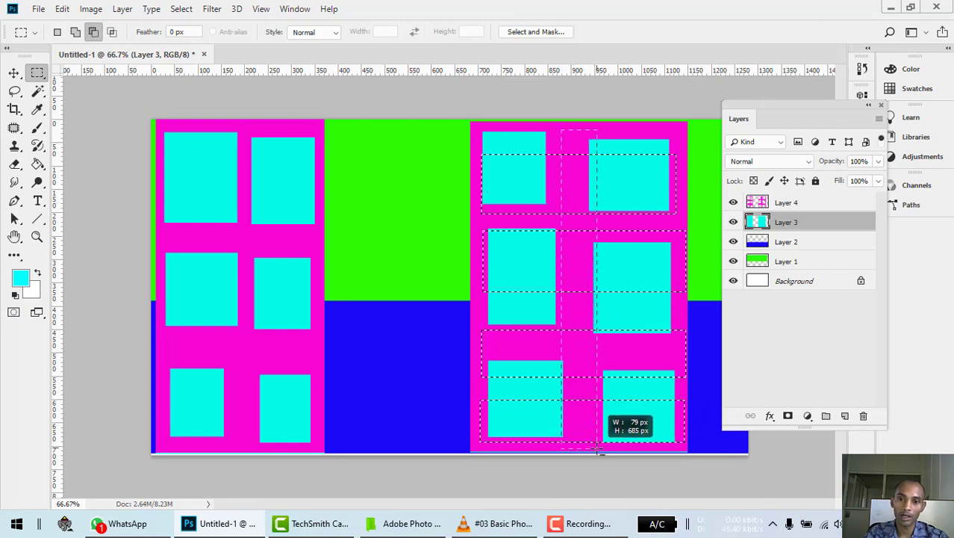
left_click_drag(600, 449, 598, 448)
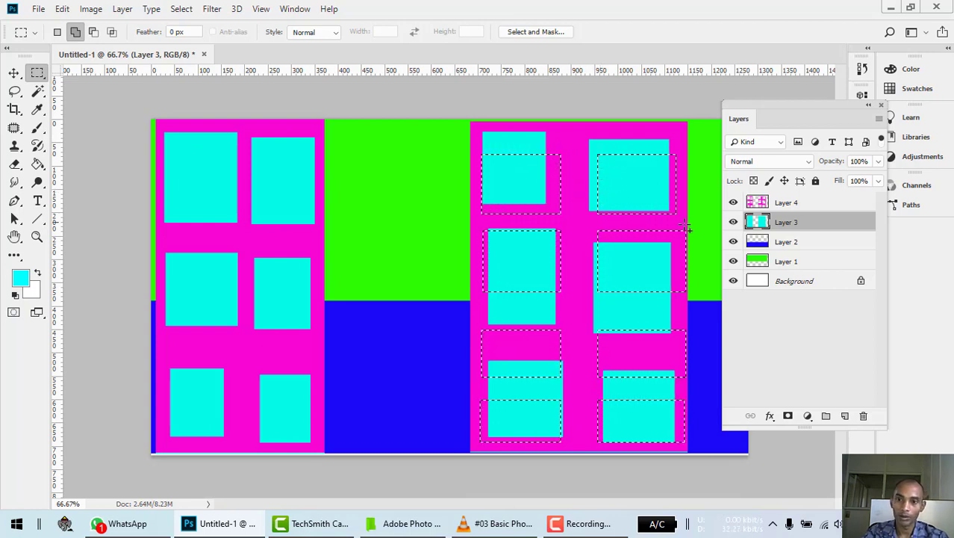
Step: Add a new layer above Layer 4 and fill the eight selected rectangles with custom yellow #f3f606
left_click(798, 206)
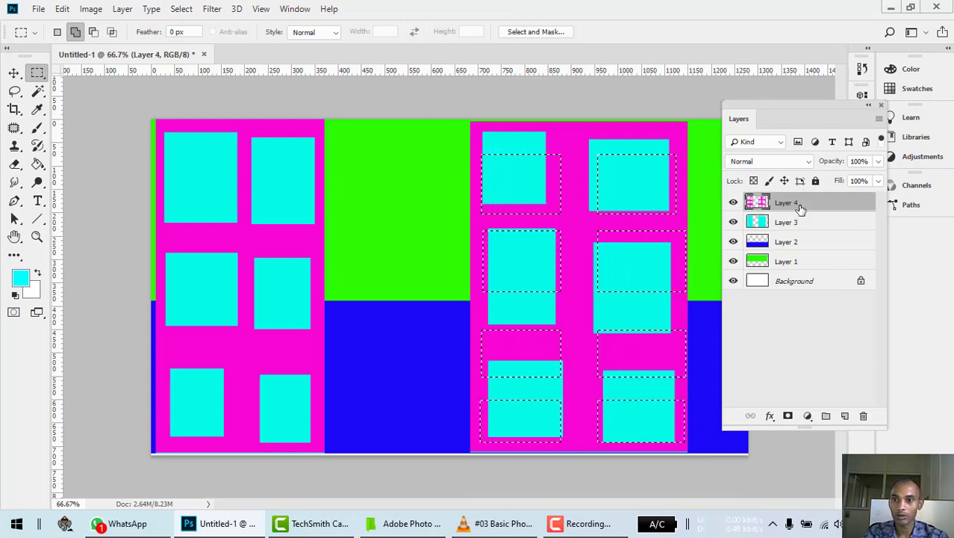
left_click(845, 416)
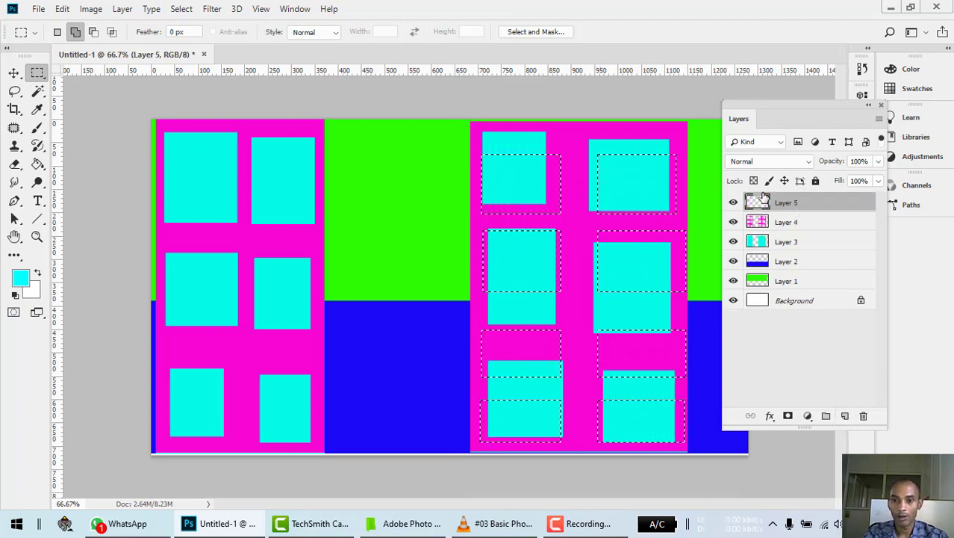
left_click(62, 8)
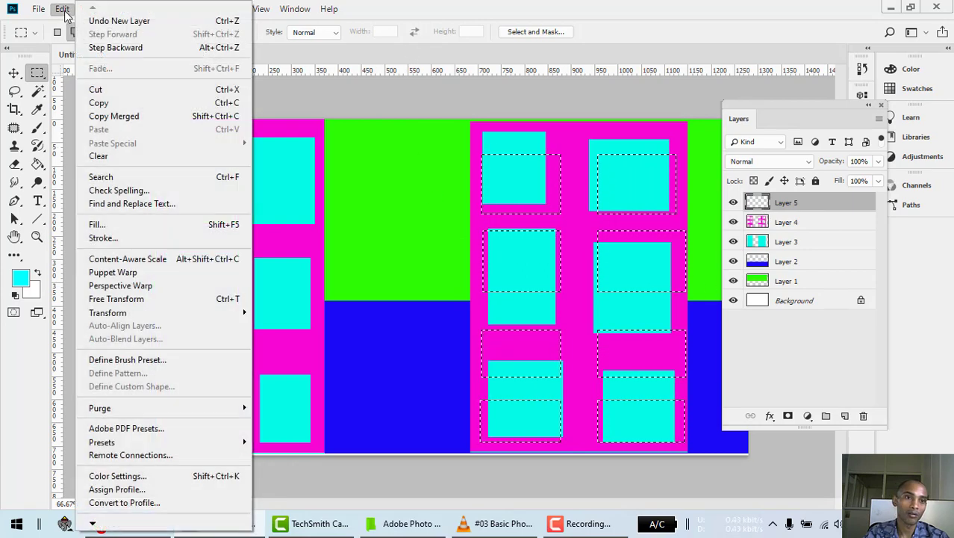
left_click(122, 224)
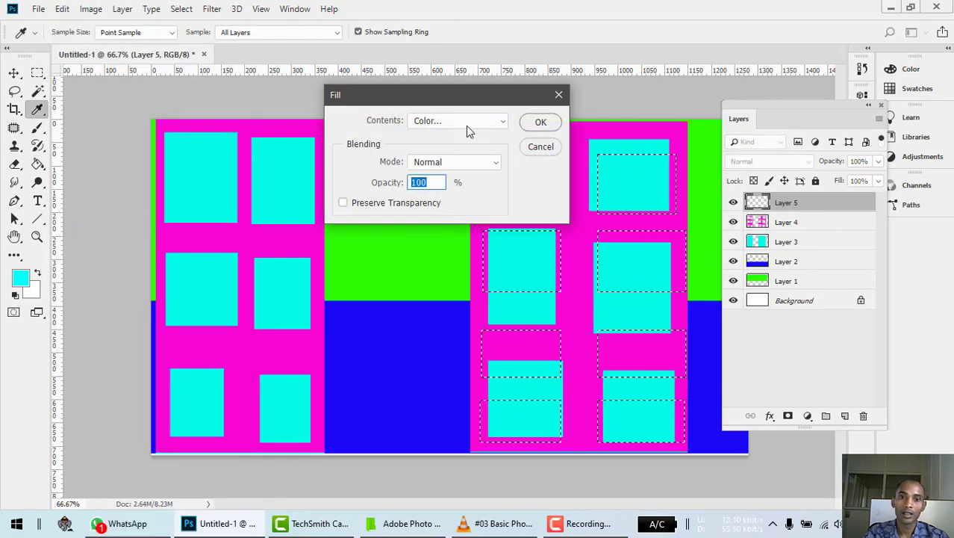
left_click(466, 122)
left_click(441, 159)
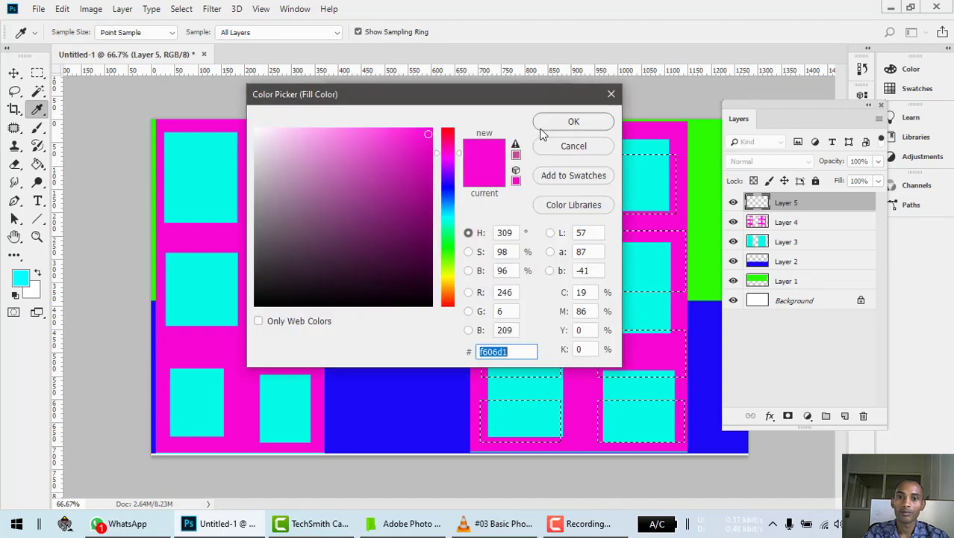
left_click(545, 124)
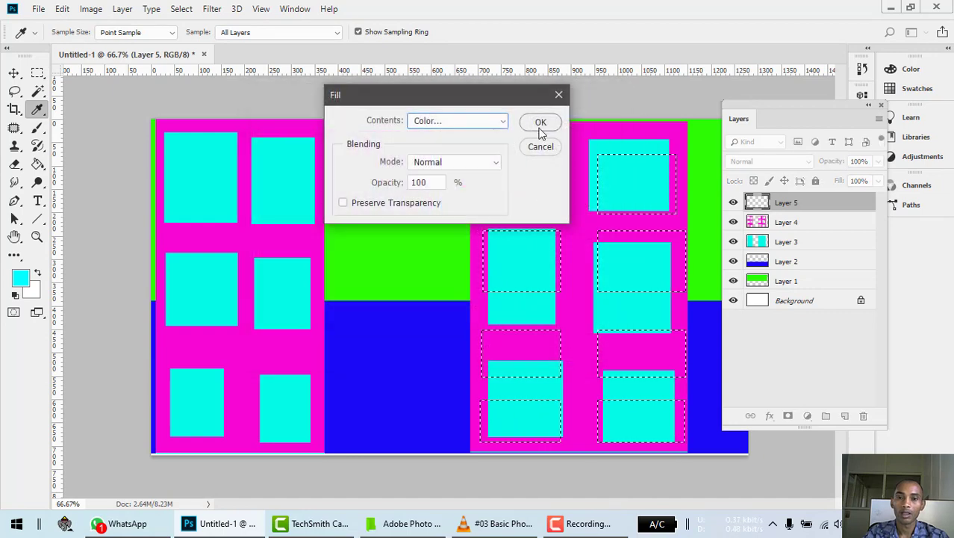
left_click(463, 123)
left_click(452, 157)
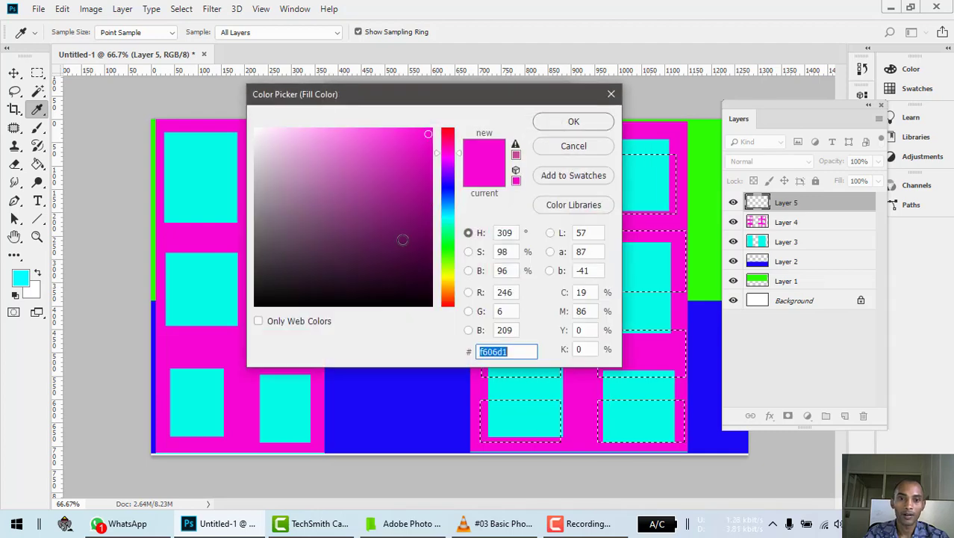
left_click(451, 276)
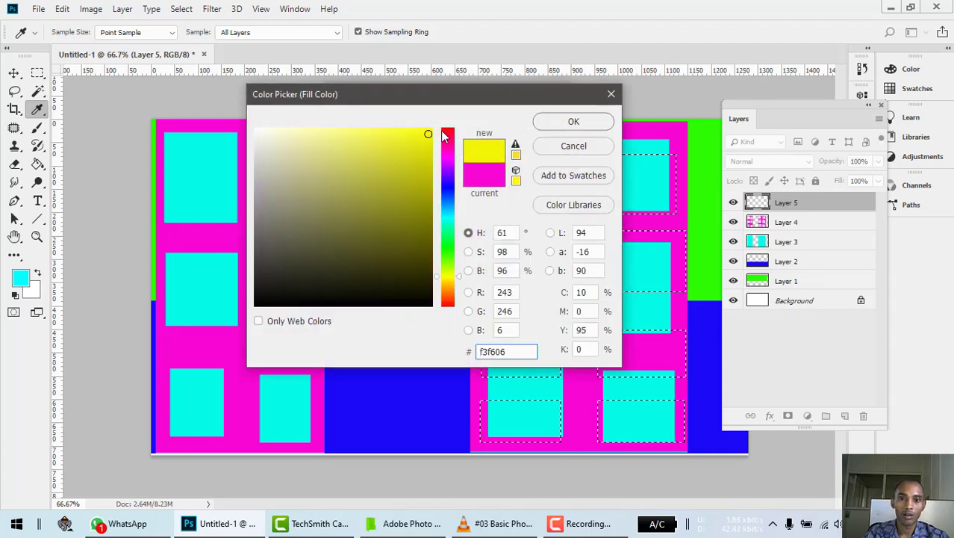
left_click(574, 121)
left_click(532, 122)
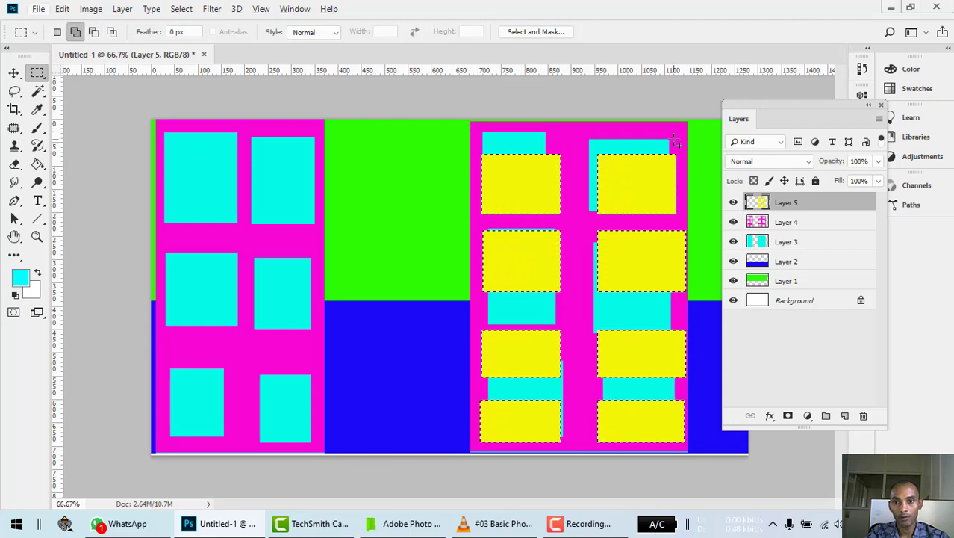
Step: Subtract a narrow vertical strip along the right edge of the right-hand column of yellow rectangles from the selection
left_click_drag(674, 139, 706, 456)
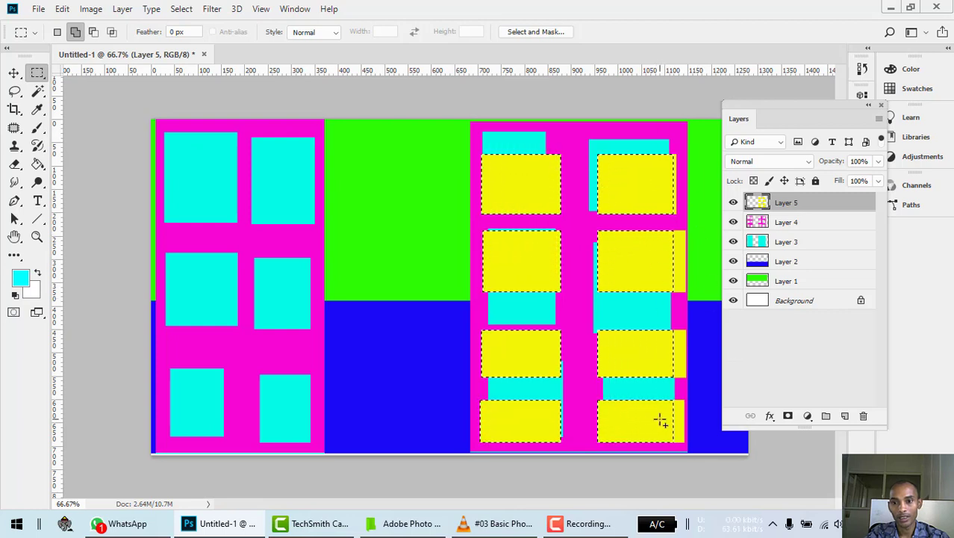
key("alt")
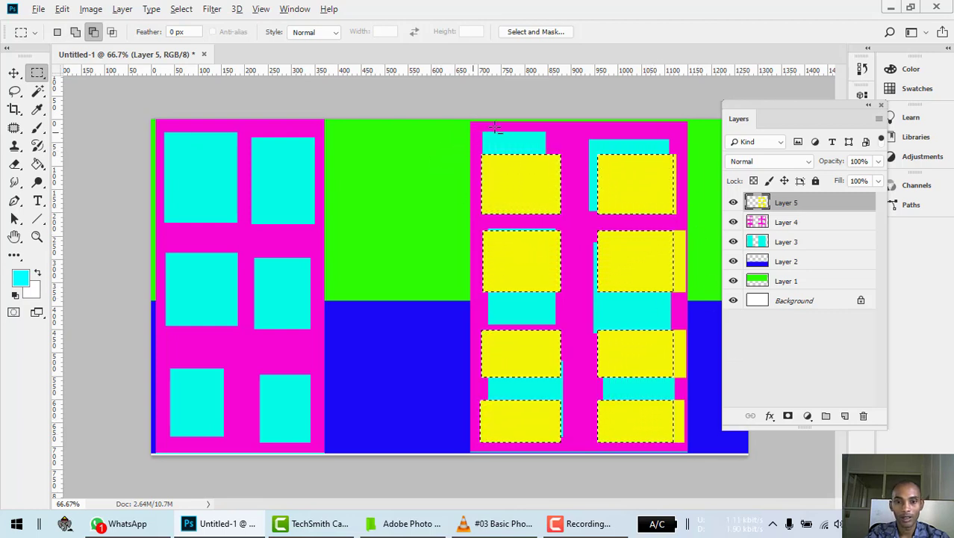
key("shift")
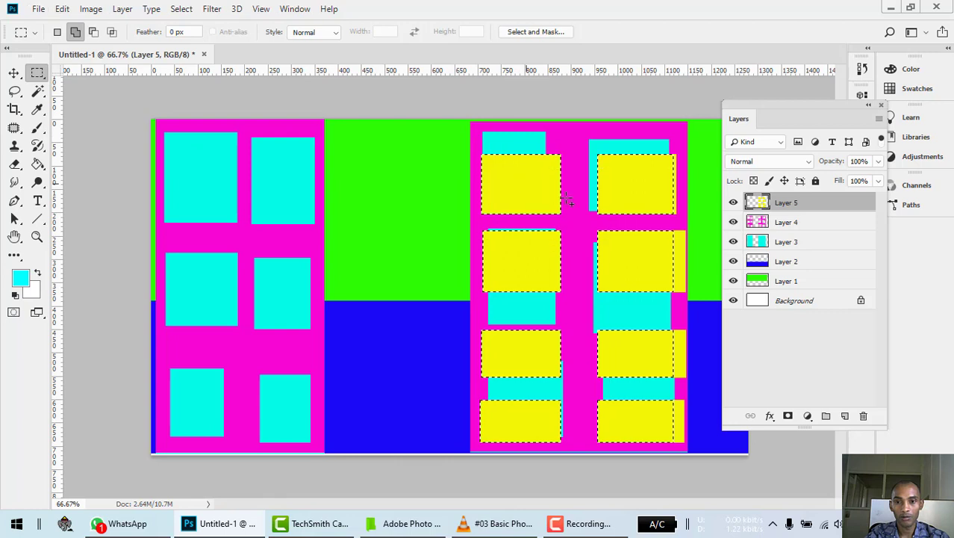